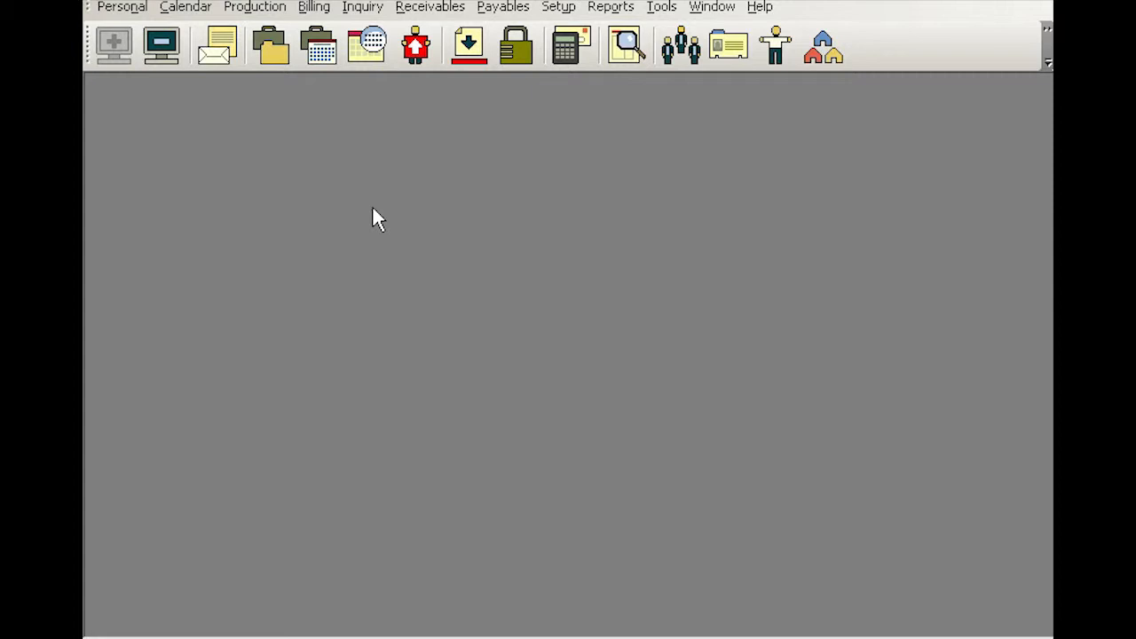
# - Open the Turn-in search, find job number 11655 and open its billing details
pyautogui.click(472, 64)
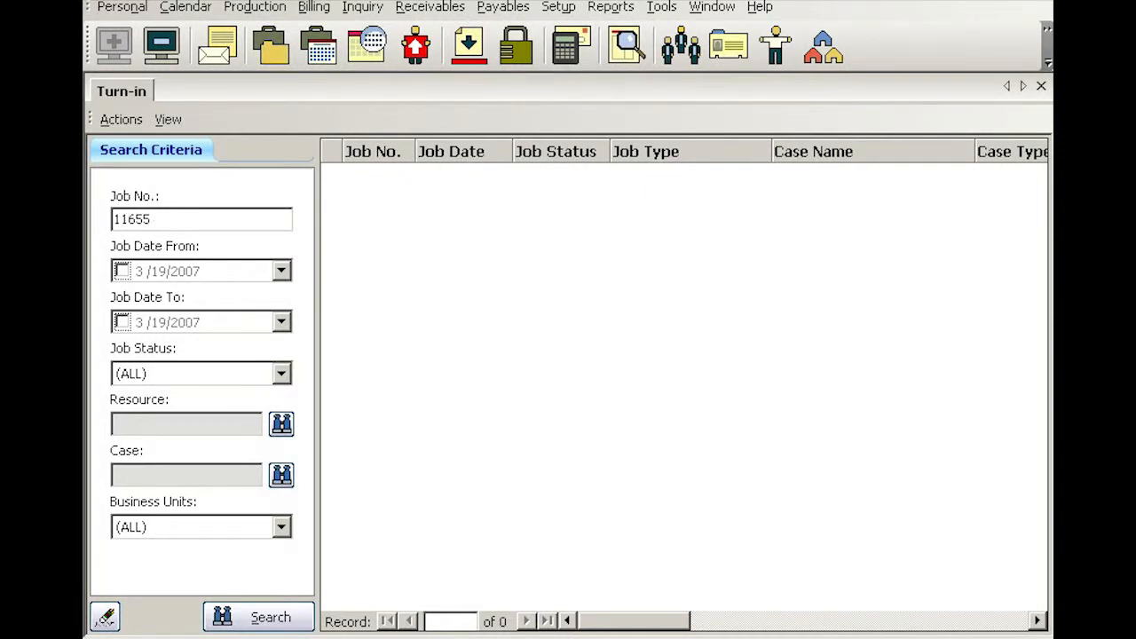
pyautogui.press('Return')
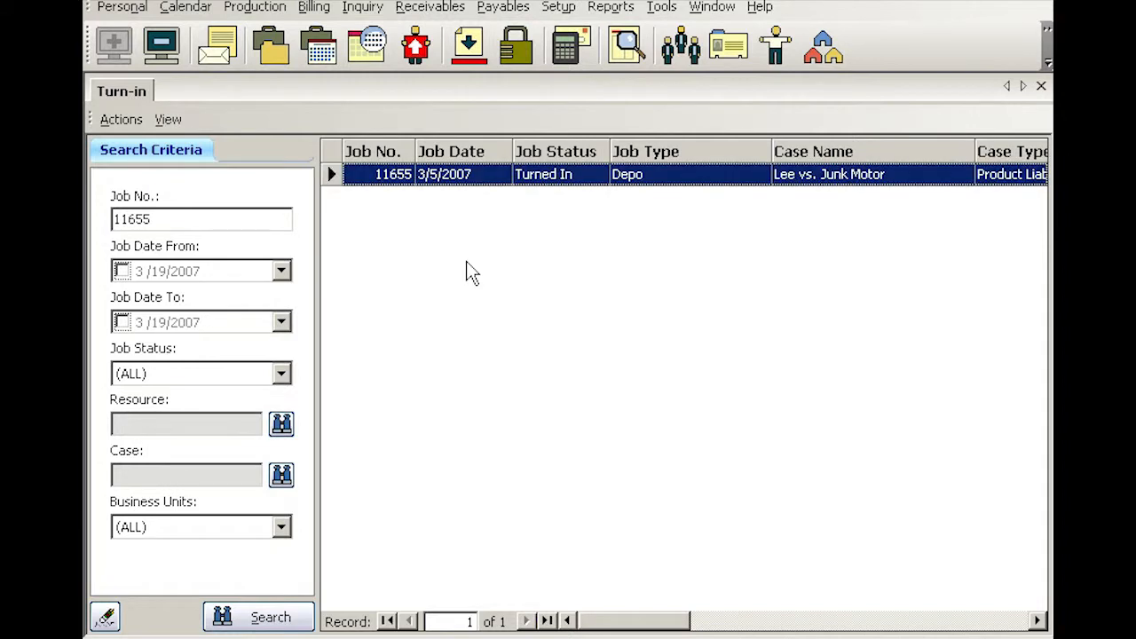
pyautogui.press('Return')
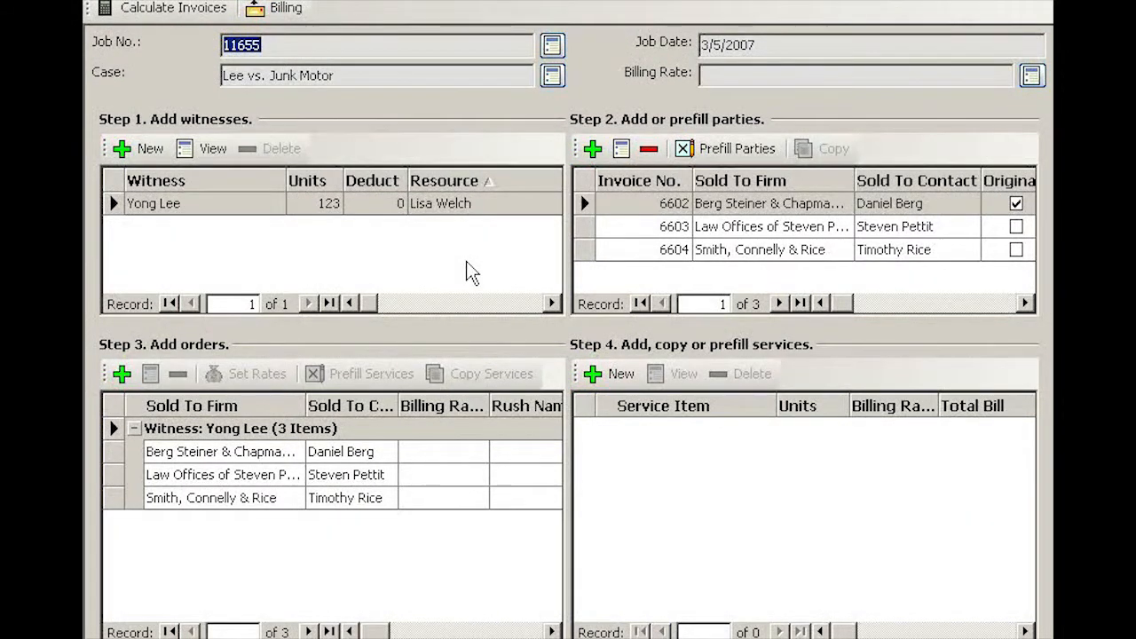
# - Examine the job's witness, its parties and the service items listed under each order
pyautogui.click(501, 213)
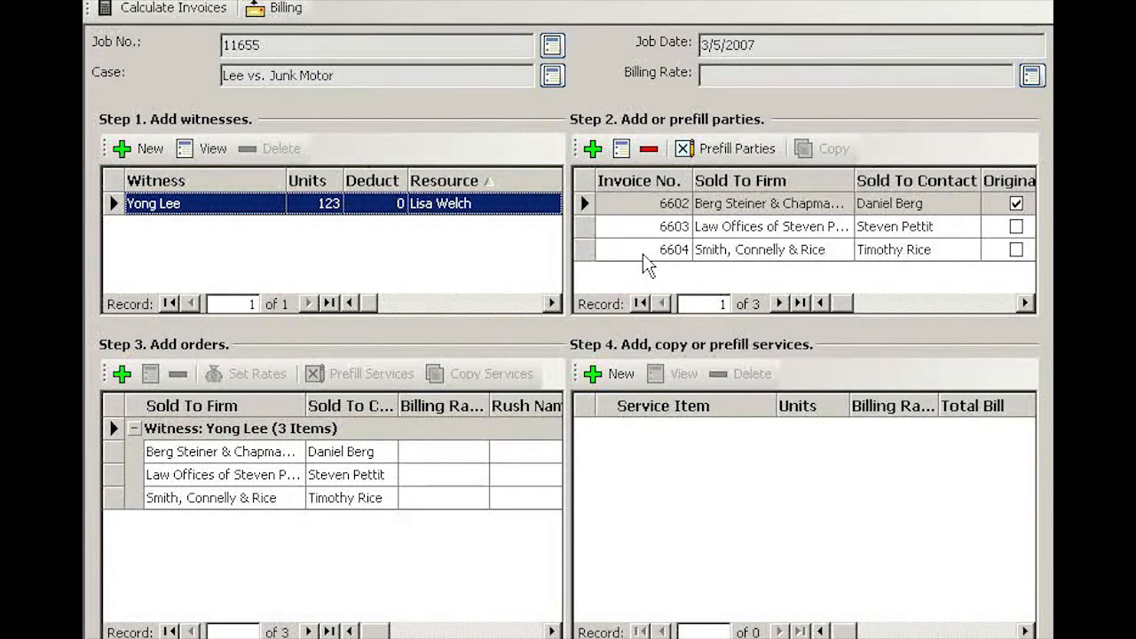
pyautogui.click(644, 205)
pyautogui.click(644, 228)
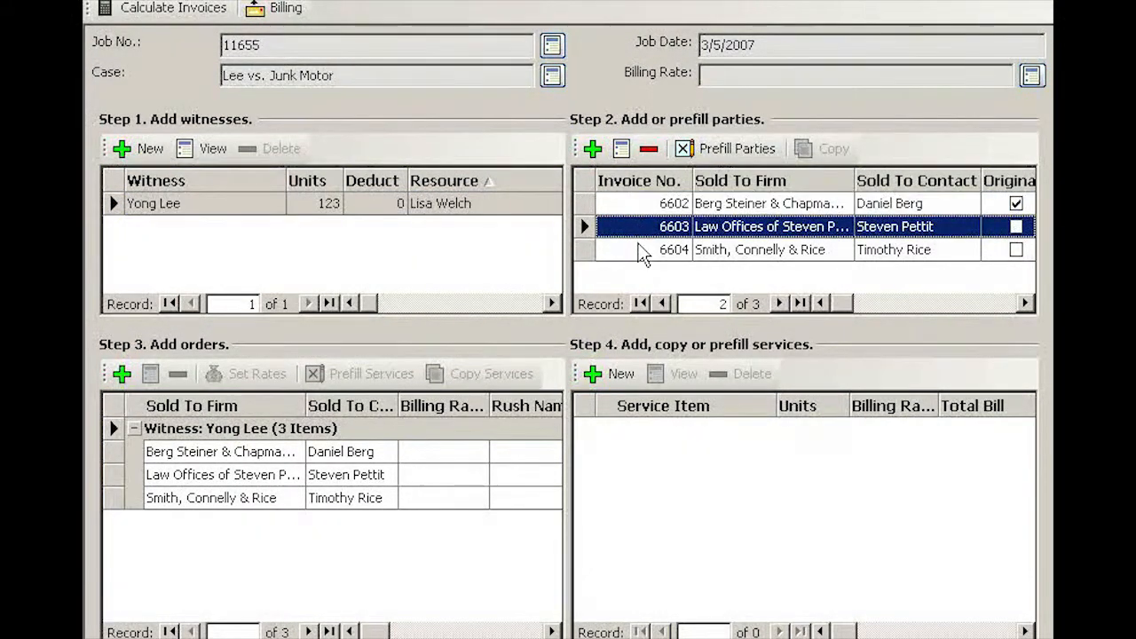
pyautogui.click(643, 251)
pyautogui.click(411, 454)
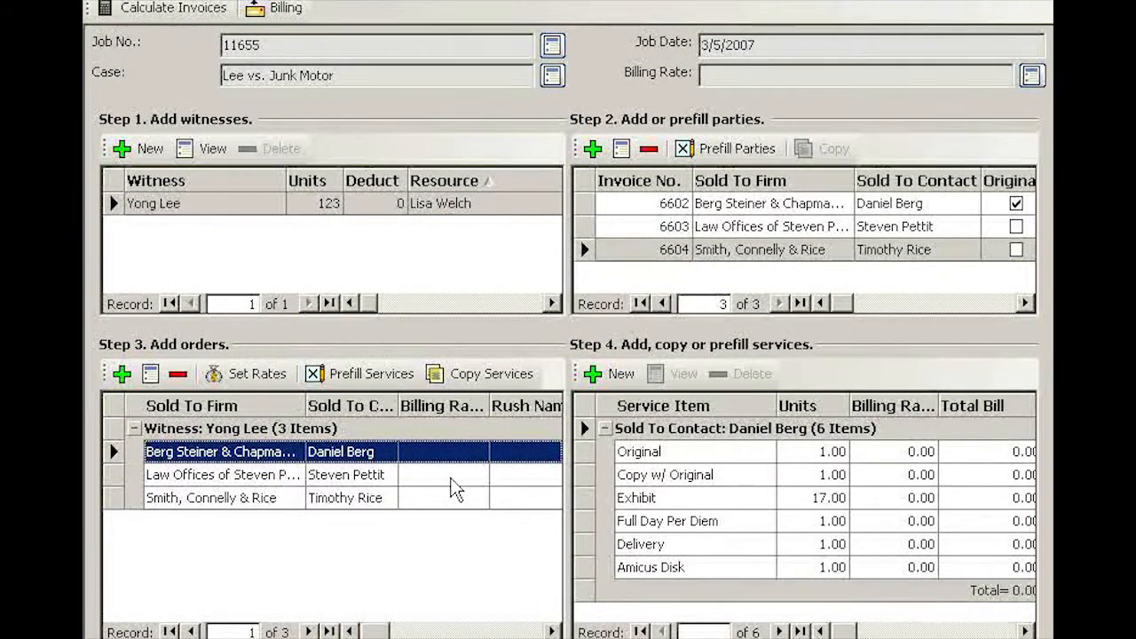
pyautogui.click(455, 483)
pyautogui.click(454, 503)
# - Set the Berg Steiner & Chapman order's billing rate to Depo-Regular from the Preferred group, then save and close the order
pyautogui.click(459, 456)
pyautogui.rightClick(430, 452)
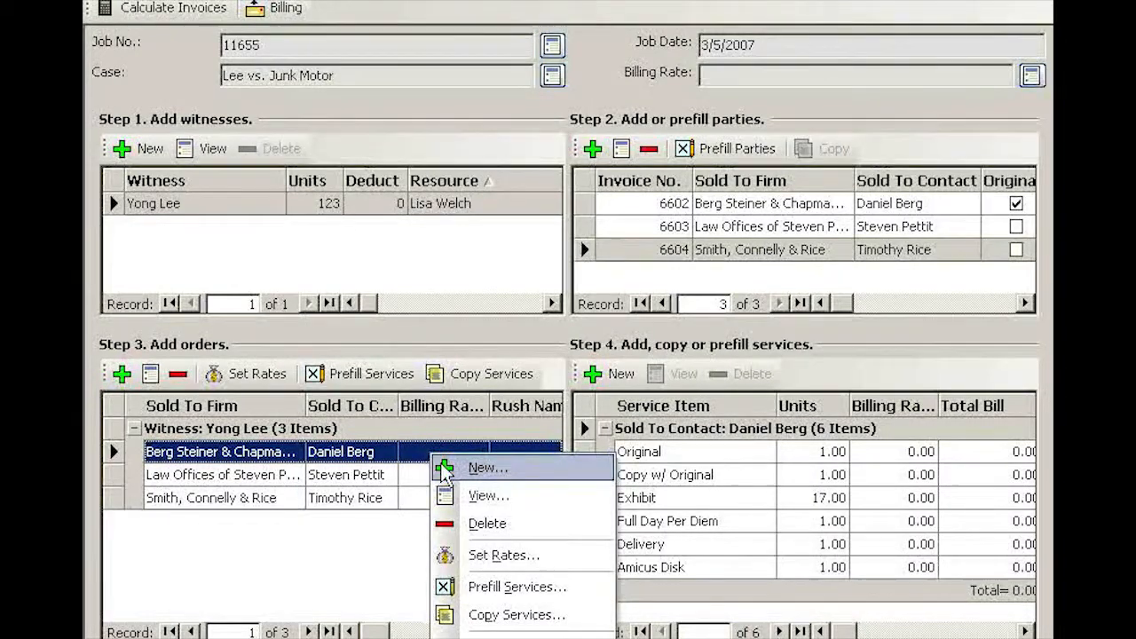
pyautogui.click(490, 499)
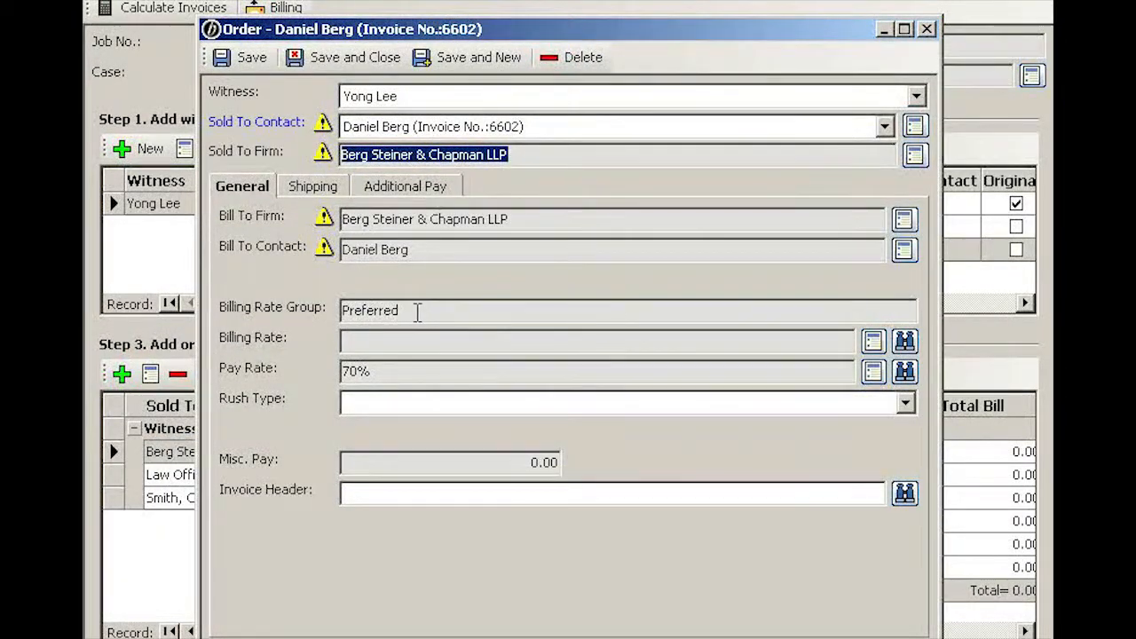
pyautogui.click(416, 312)
pyautogui.moveTo(416, 312); pyautogui.dragTo(330, 334)
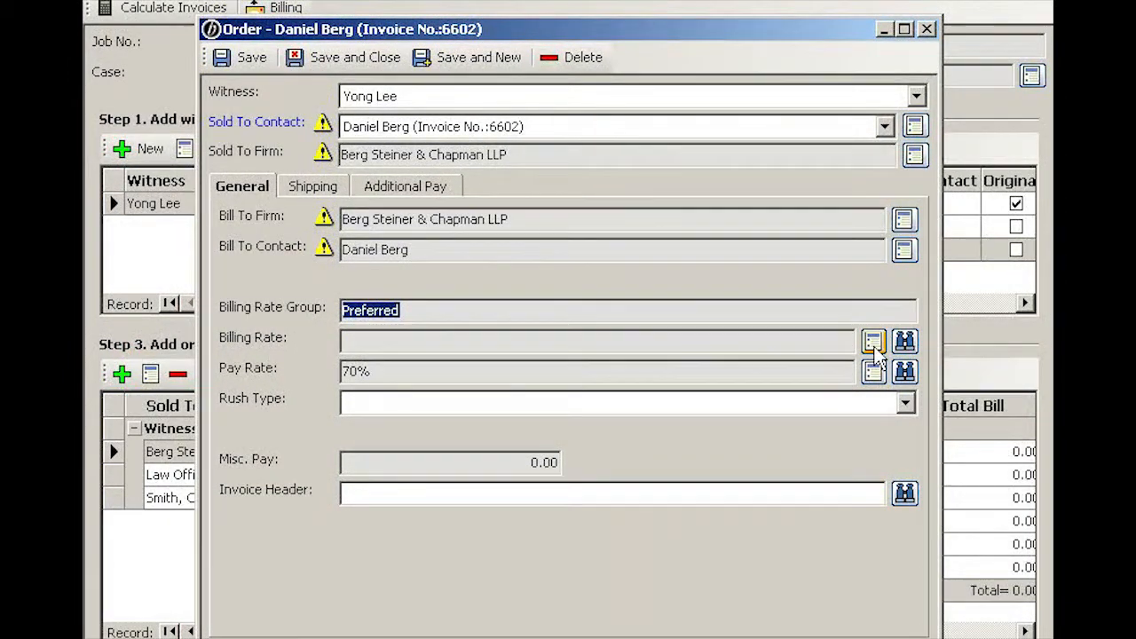
pyautogui.click(904, 343)
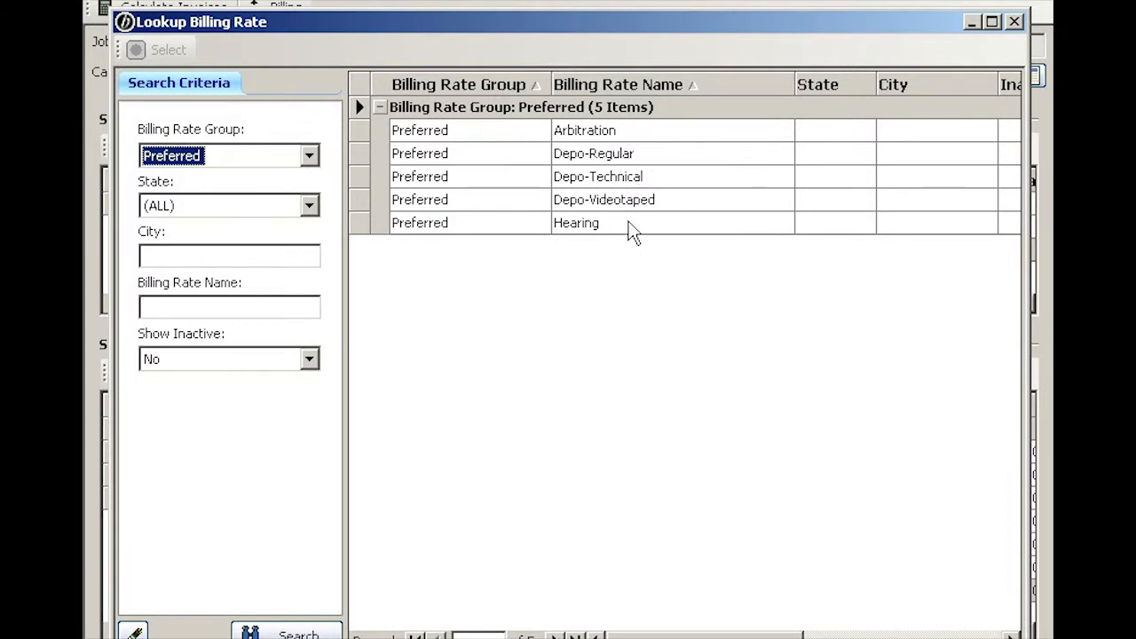
pyautogui.click(625, 160)
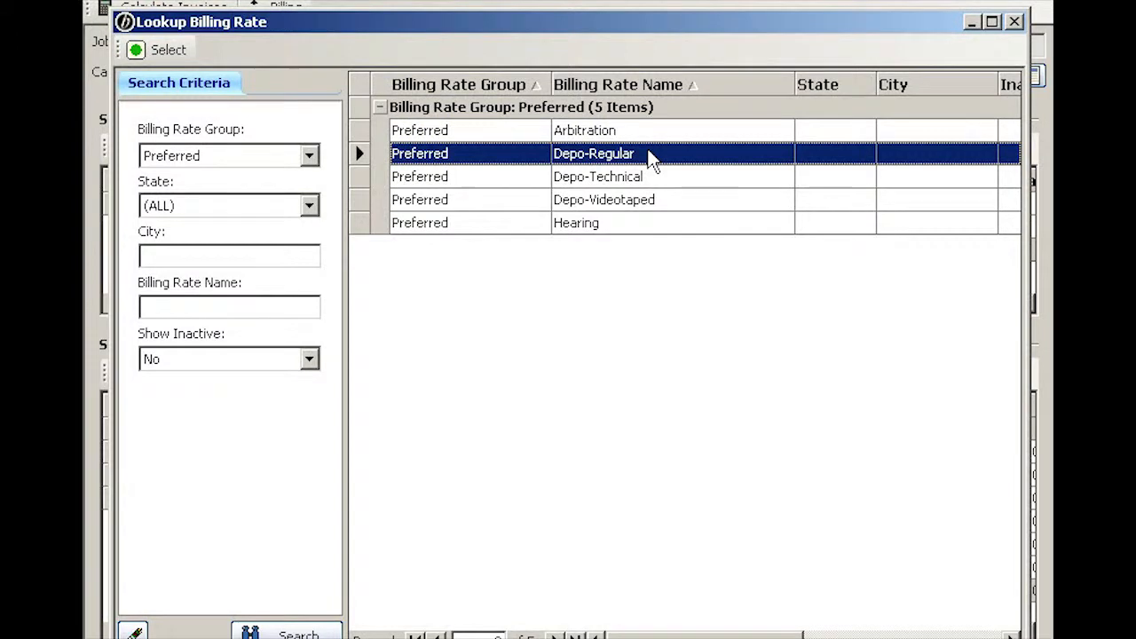
pyautogui.doubleClick(648, 160)
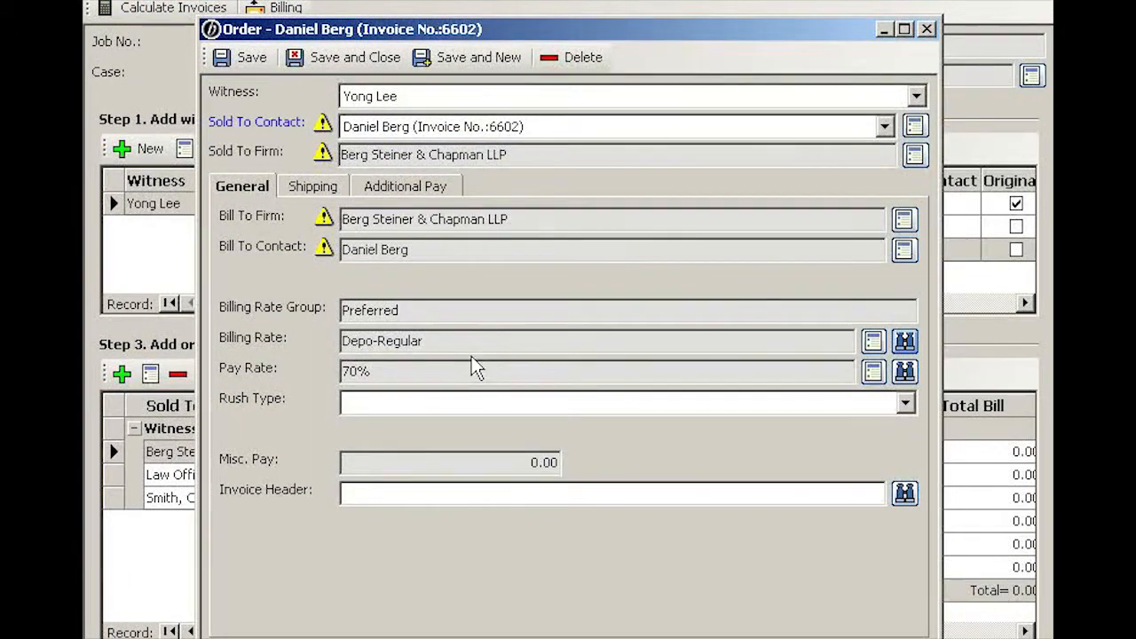
pyautogui.click(346, 57)
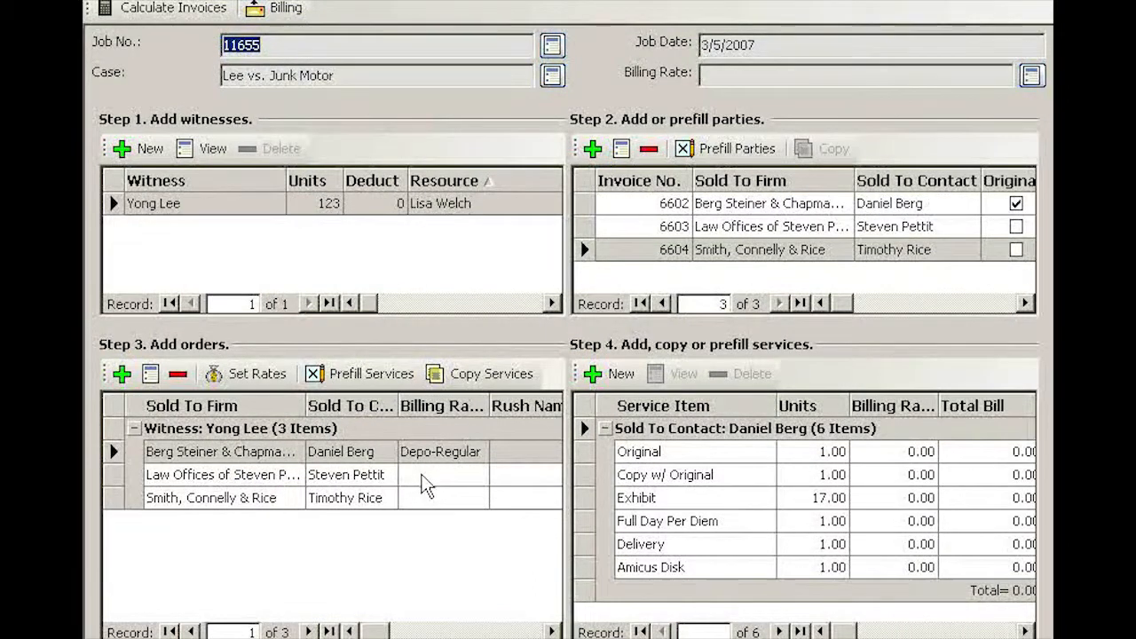
# - Start a batch rate update for the orders and choose Depo-Regular from the Standard billing rate group
pyautogui.click(426, 488)
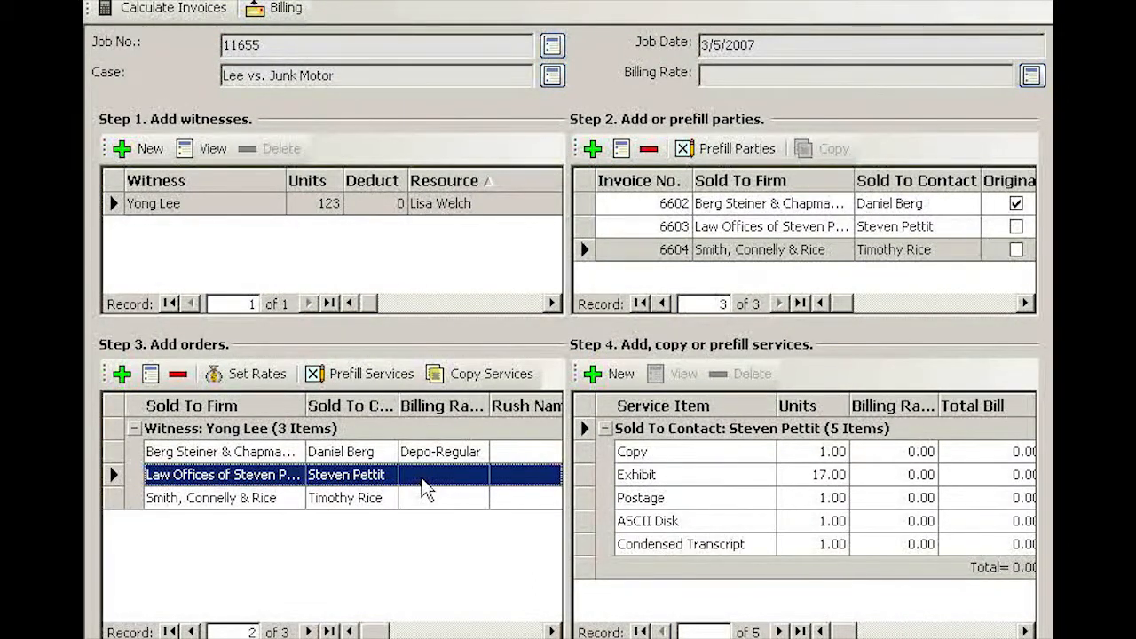
pyautogui.click(427, 508)
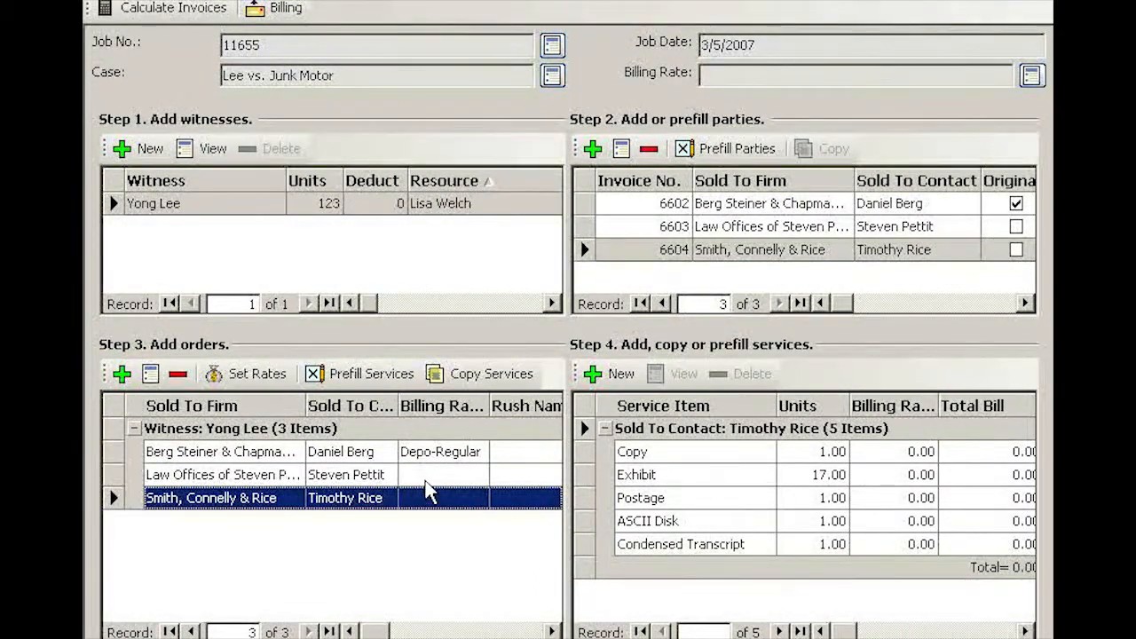
pyautogui.click(428, 483)
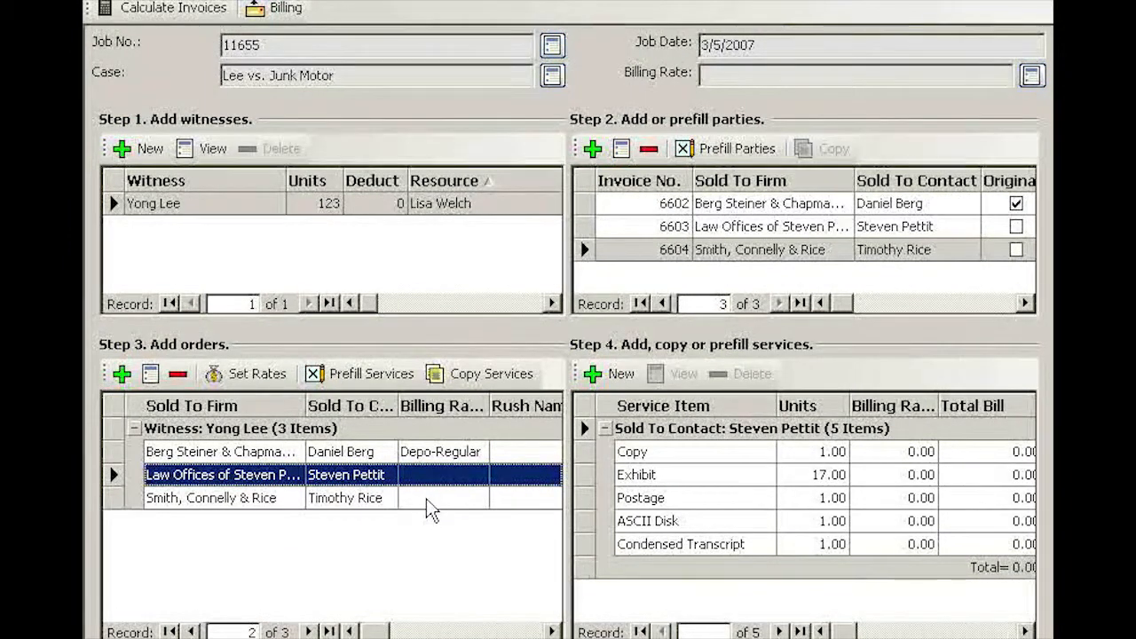
pyautogui.click(426, 497)
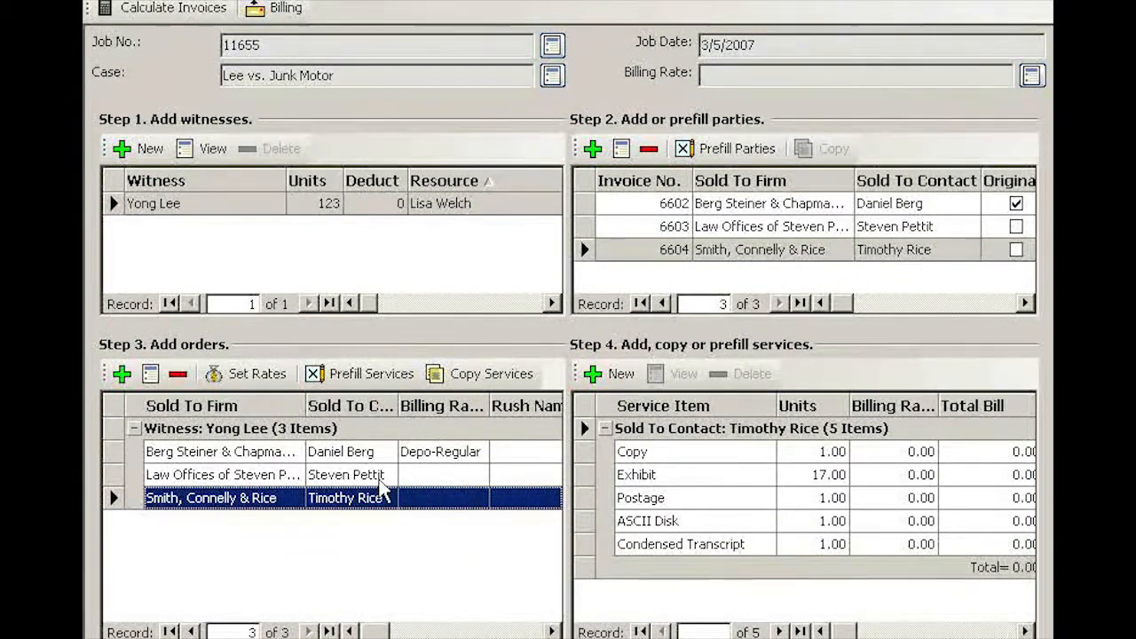
pyautogui.click(257, 374)
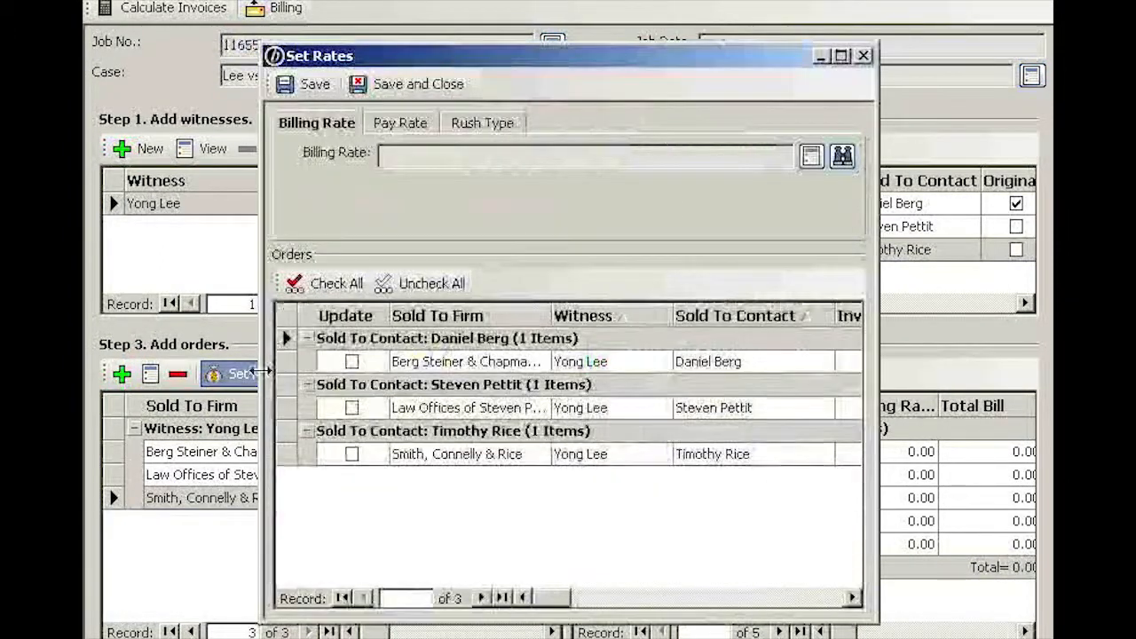
pyautogui.click(842, 157)
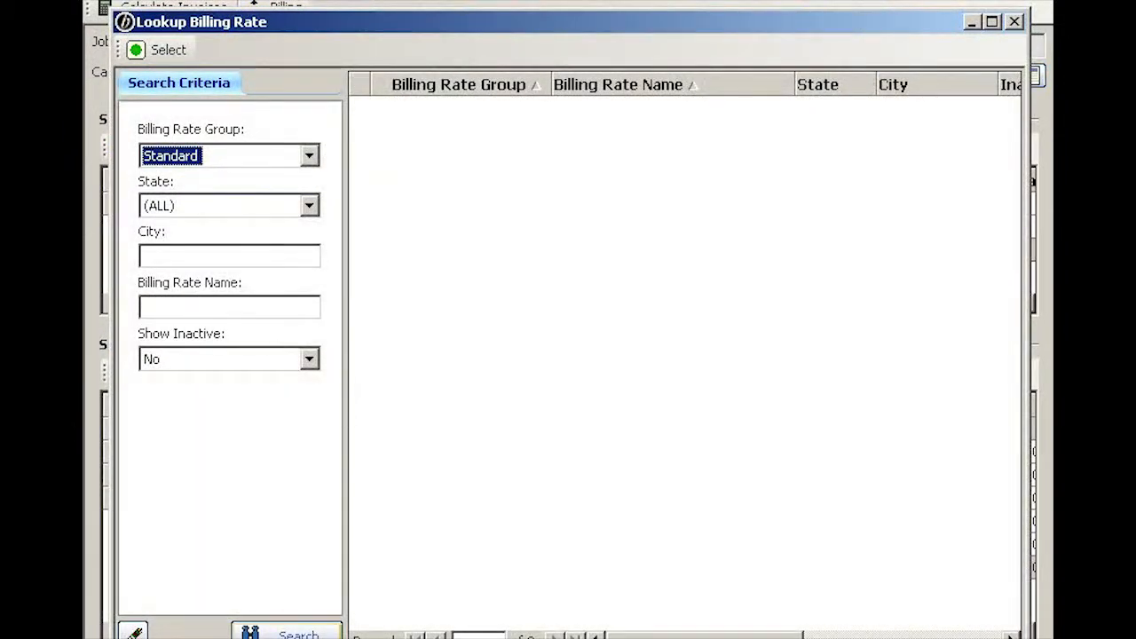
pyautogui.click(286, 632)
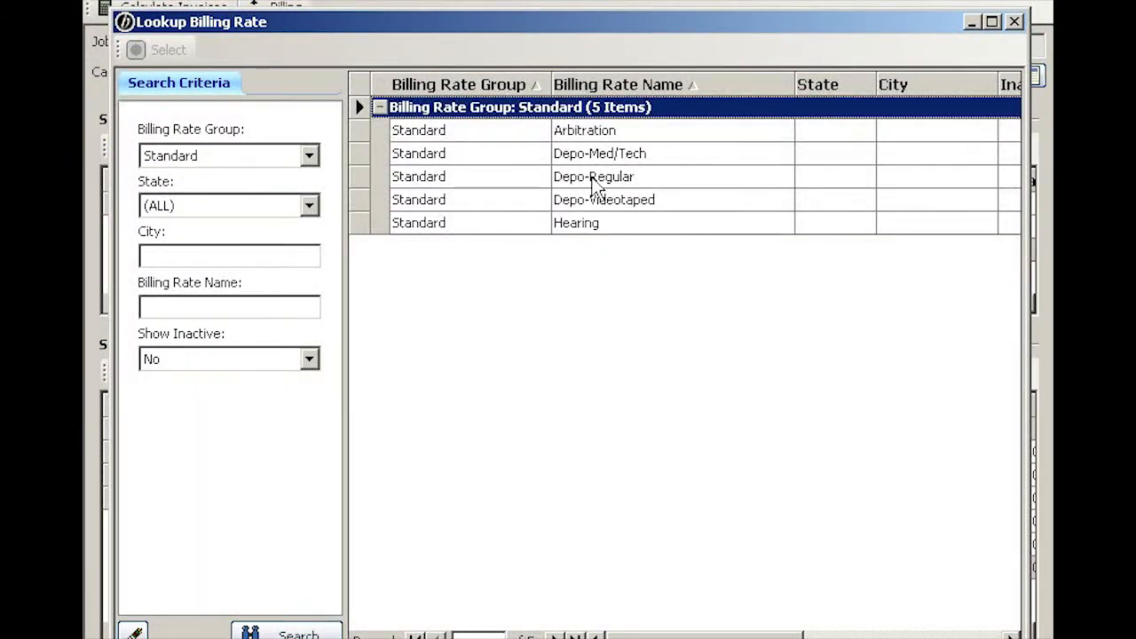
pyautogui.click(479, 182)
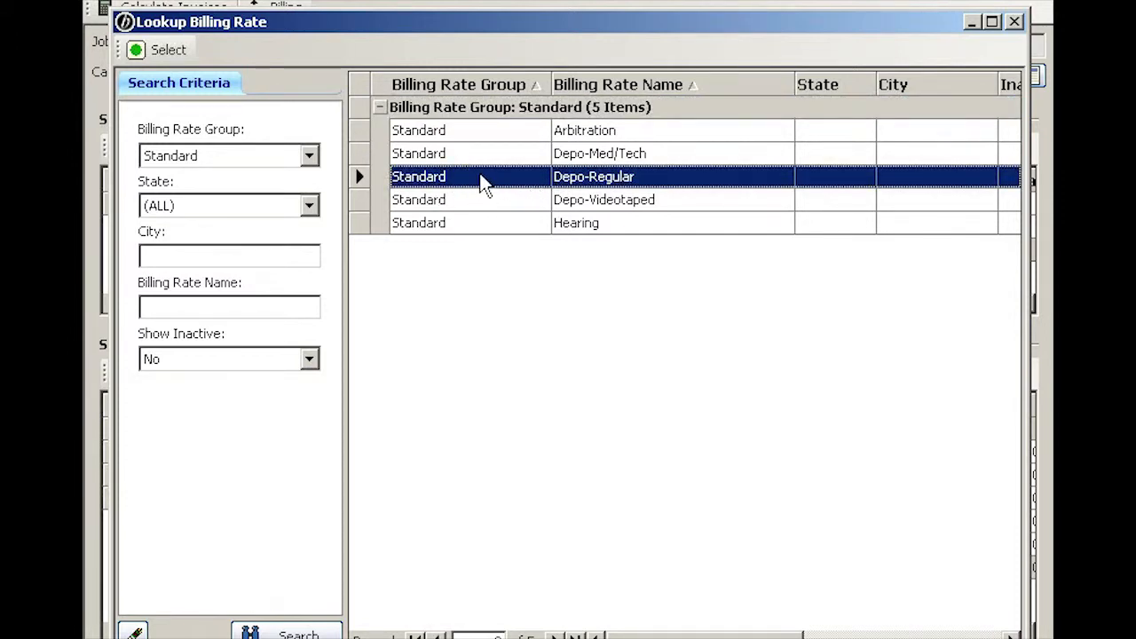
pyautogui.doubleClick(497, 182)
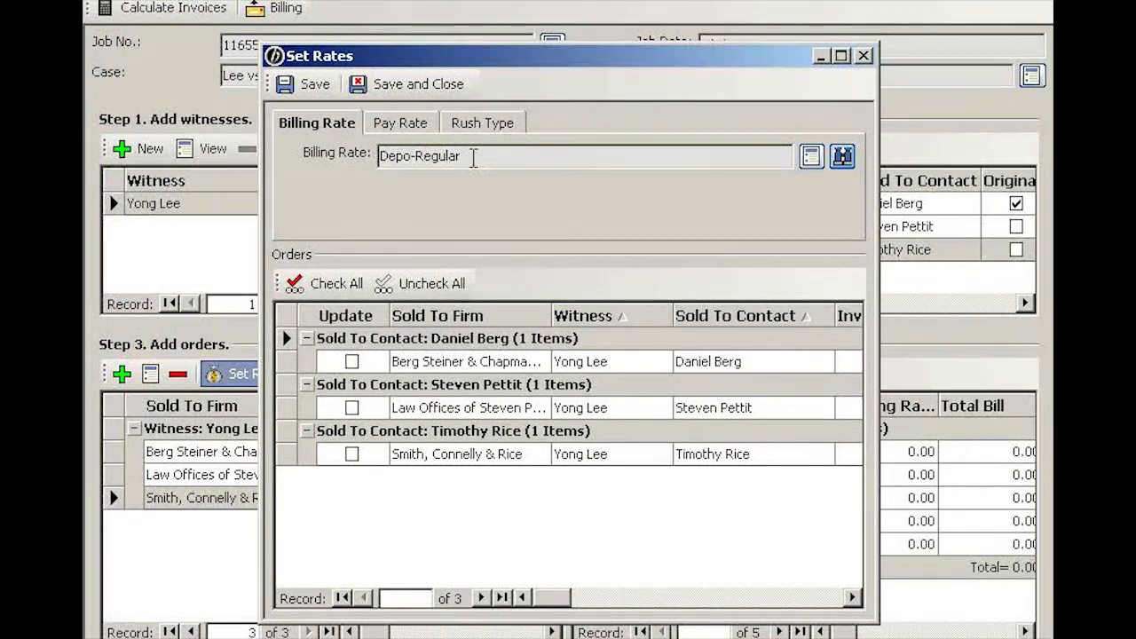
# - Mark every order except Berg Steiner & Chapman for the rate update, then save and close
pyautogui.click(330, 284)
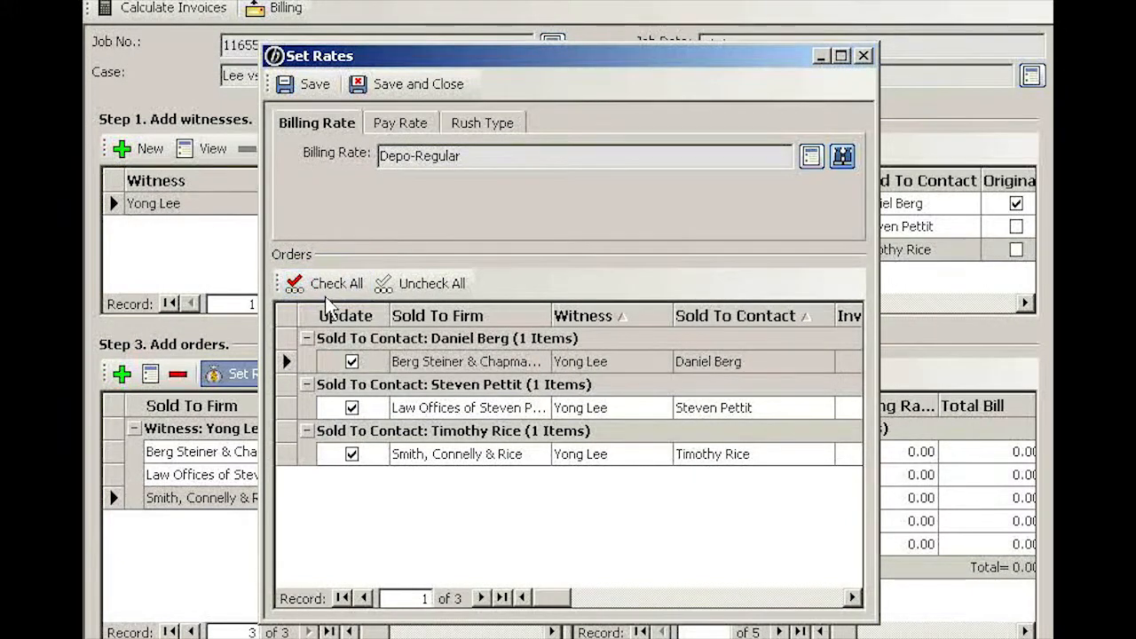
pyautogui.click(353, 362)
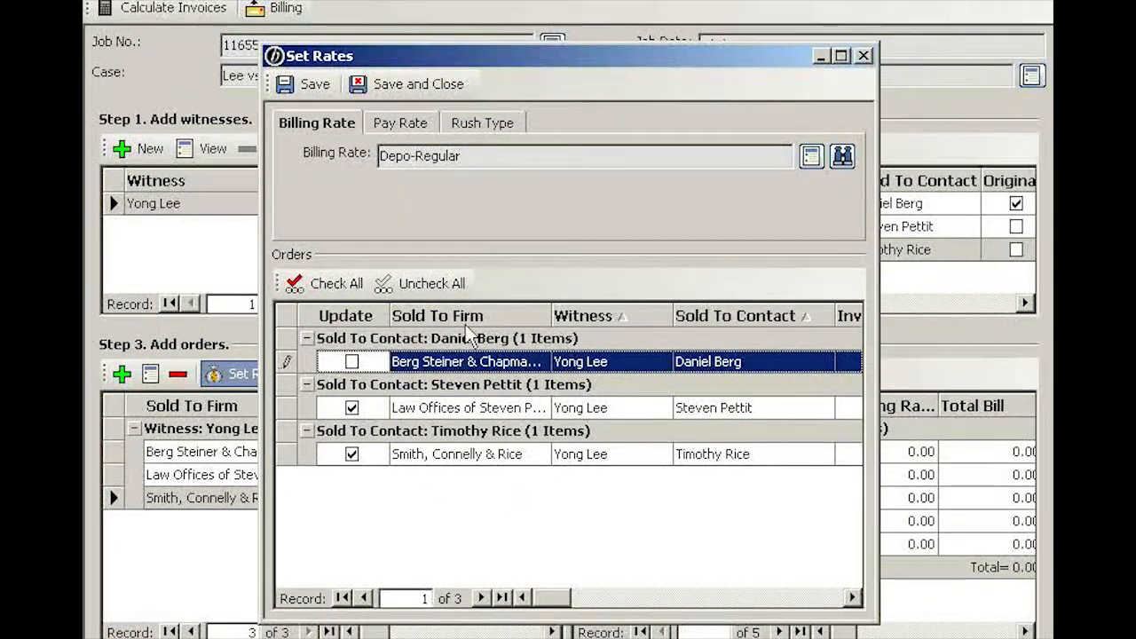
pyautogui.click(397, 86)
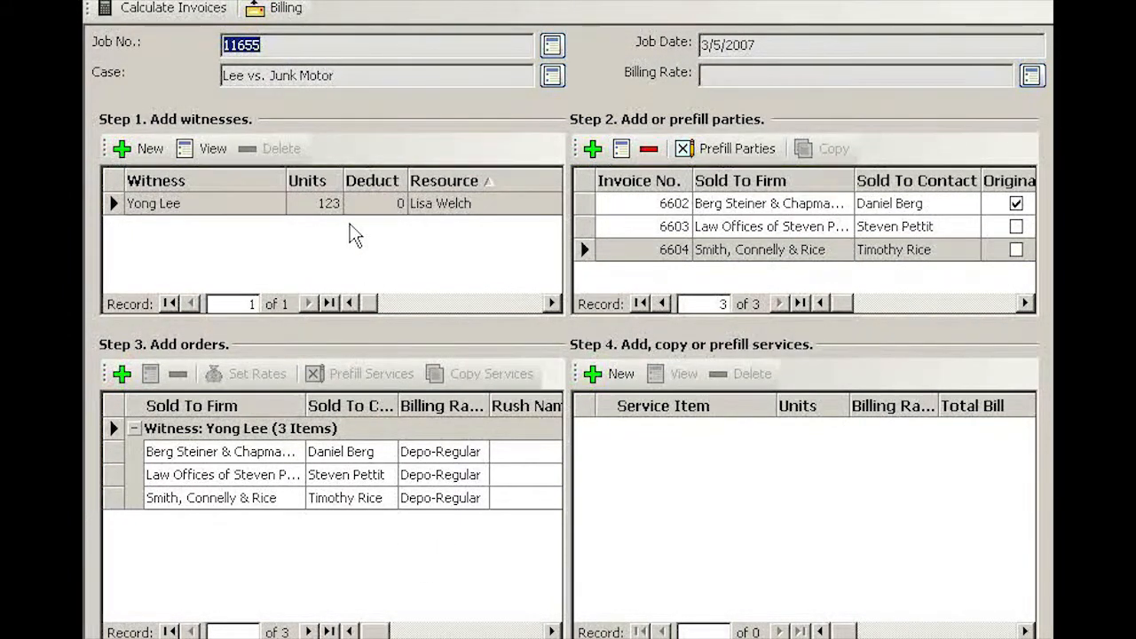
# - Calculate the invoices for all three parties of the job
pyautogui.click(170, 10)
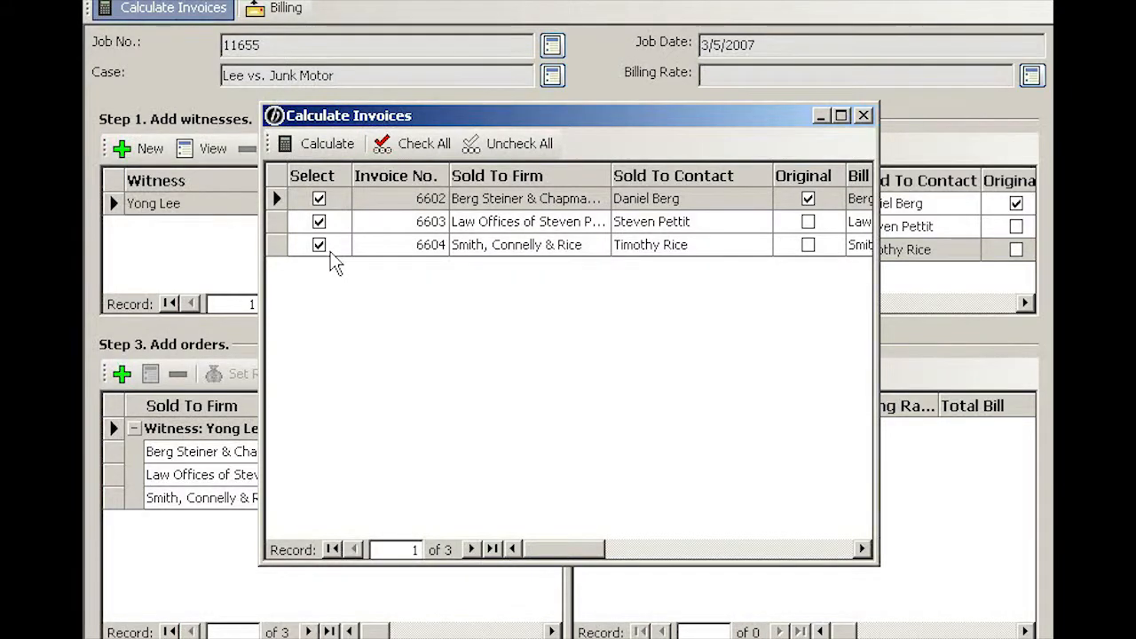
pyautogui.click(321, 202)
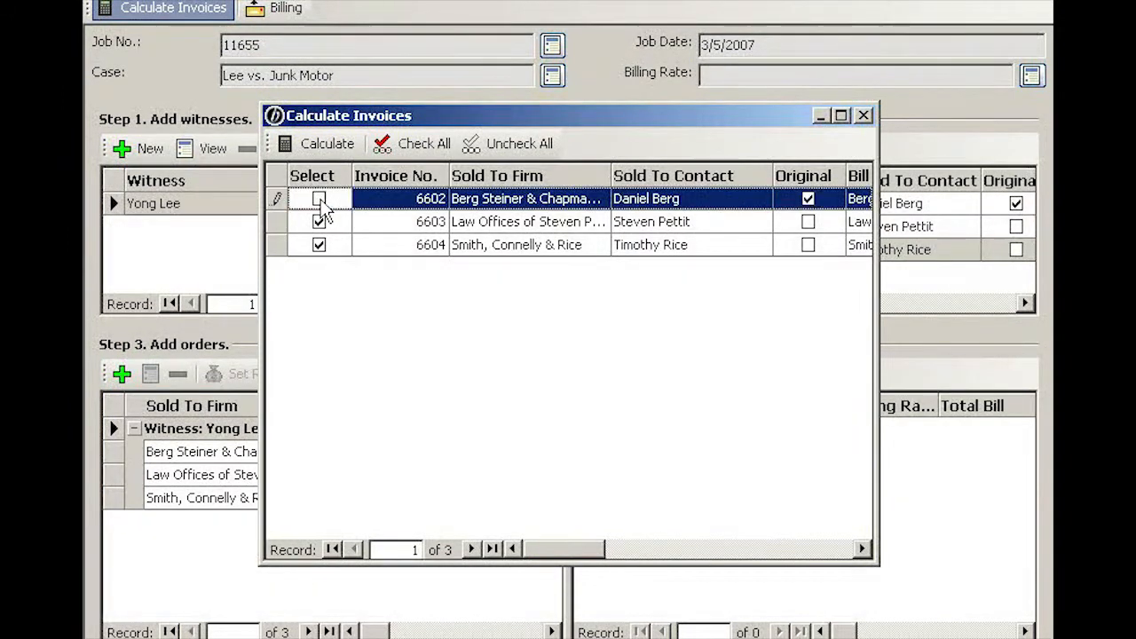
pyautogui.click(319, 201)
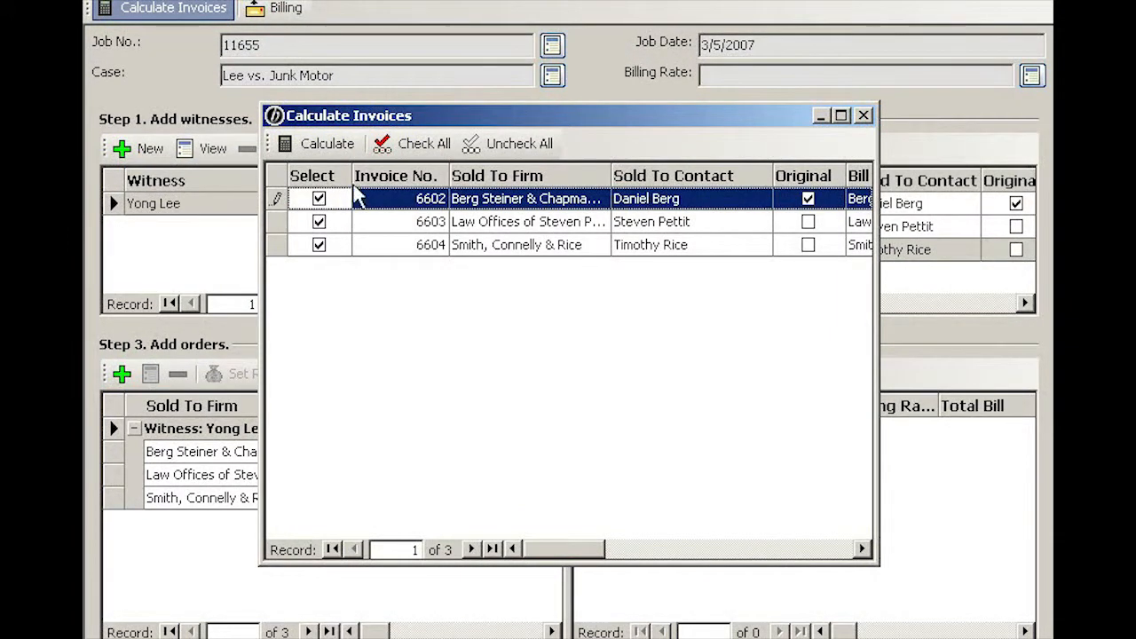
pyautogui.click(324, 147)
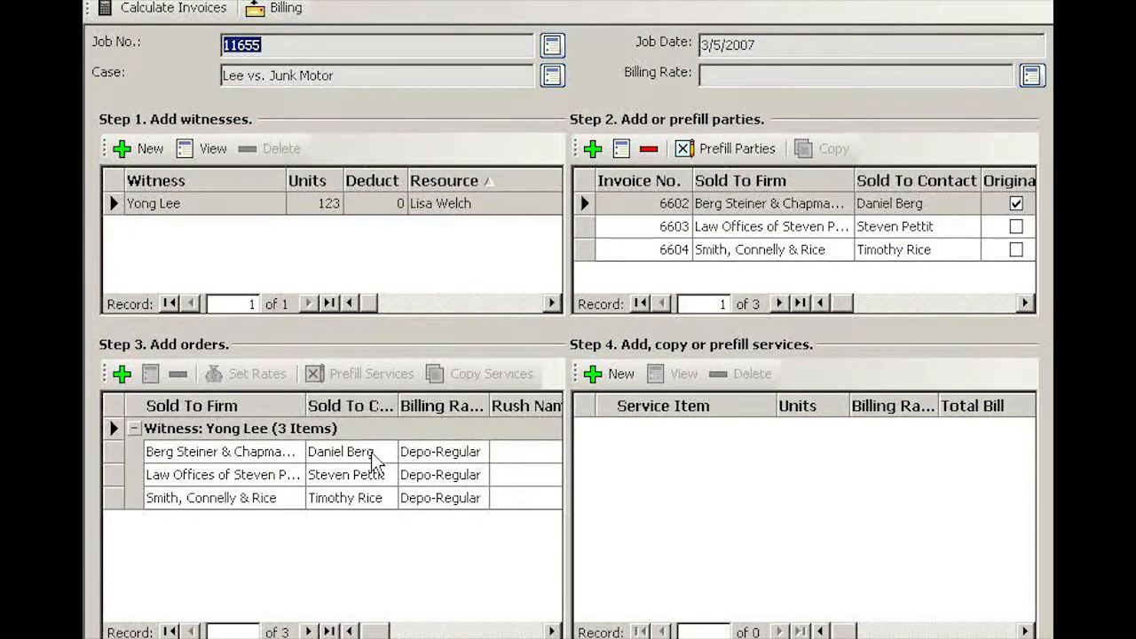
# - Examine the calculated service charges of the Berg Steiner & Chapman order and widen the Total Bill column to read its total
pyautogui.click(377, 461)
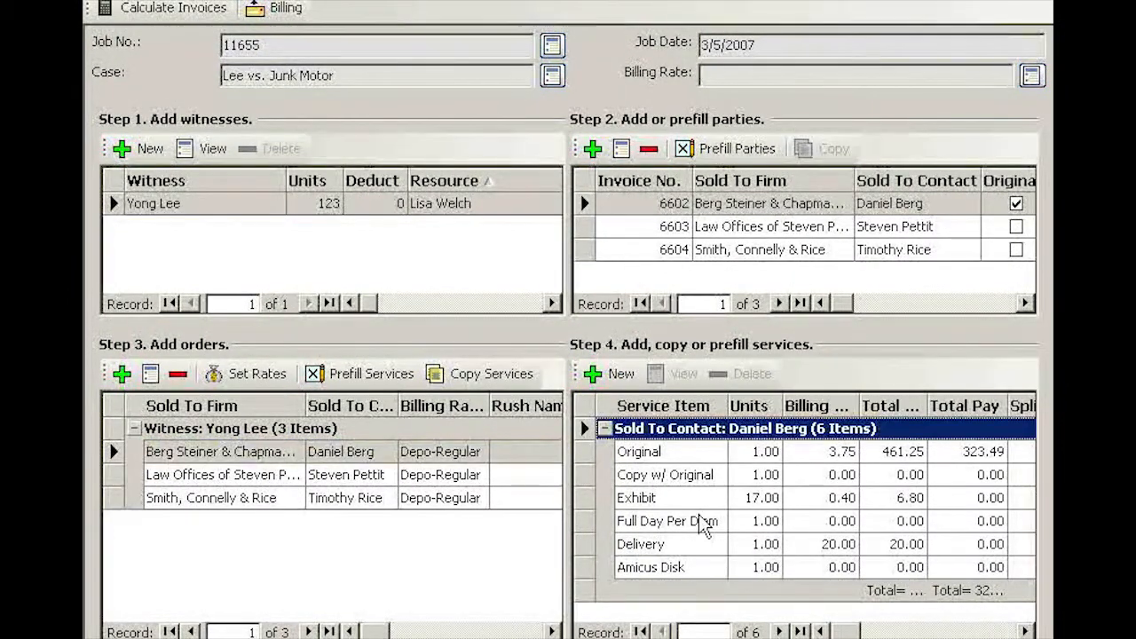
pyautogui.click(380, 455)
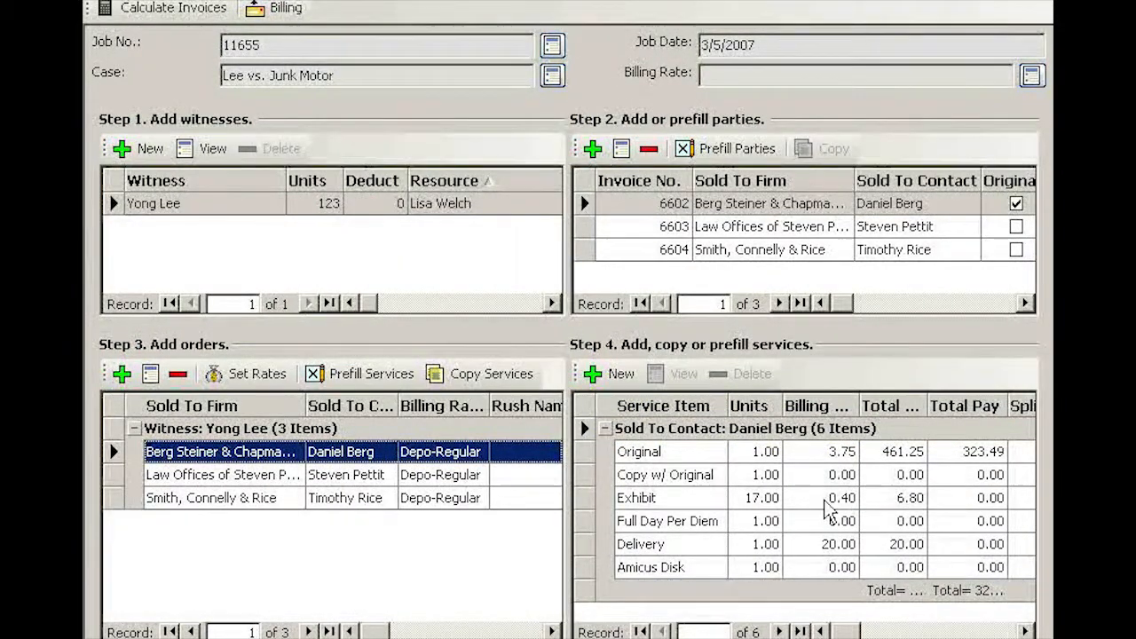
pyautogui.click(807, 459)
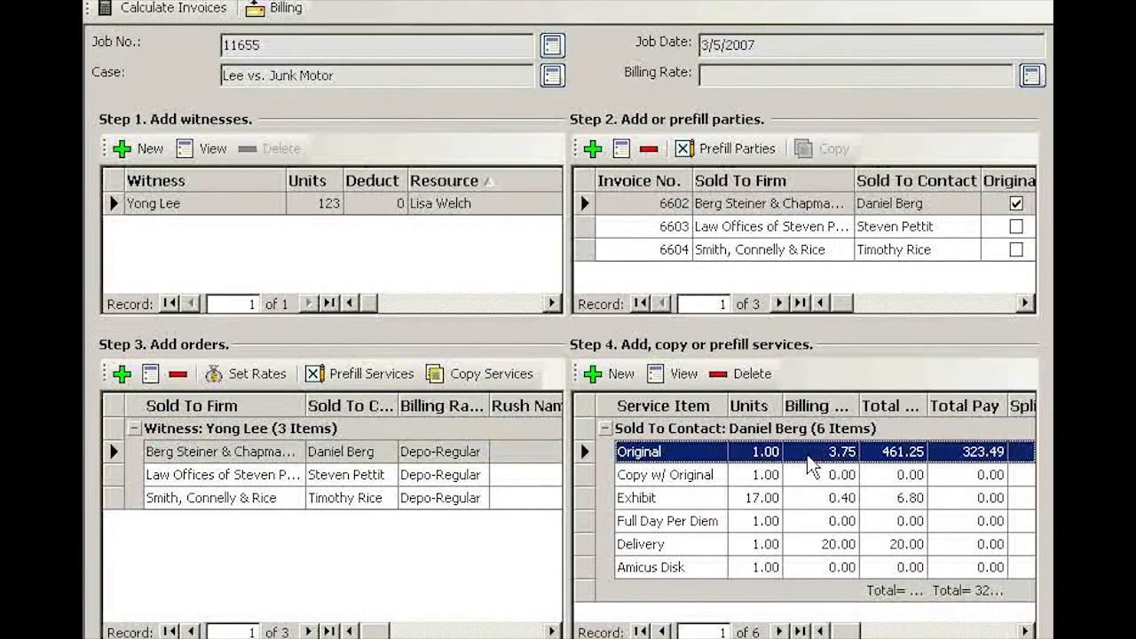
pyautogui.click(808, 477)
pyautogui.click(813, 498)
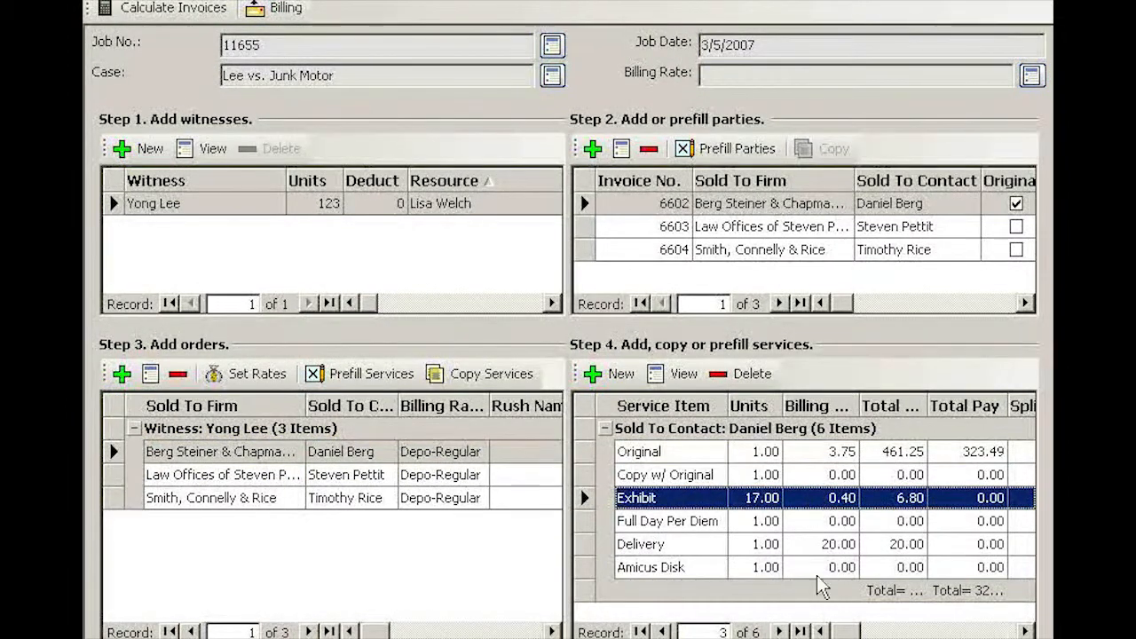
pyautogui.click(836, 592)
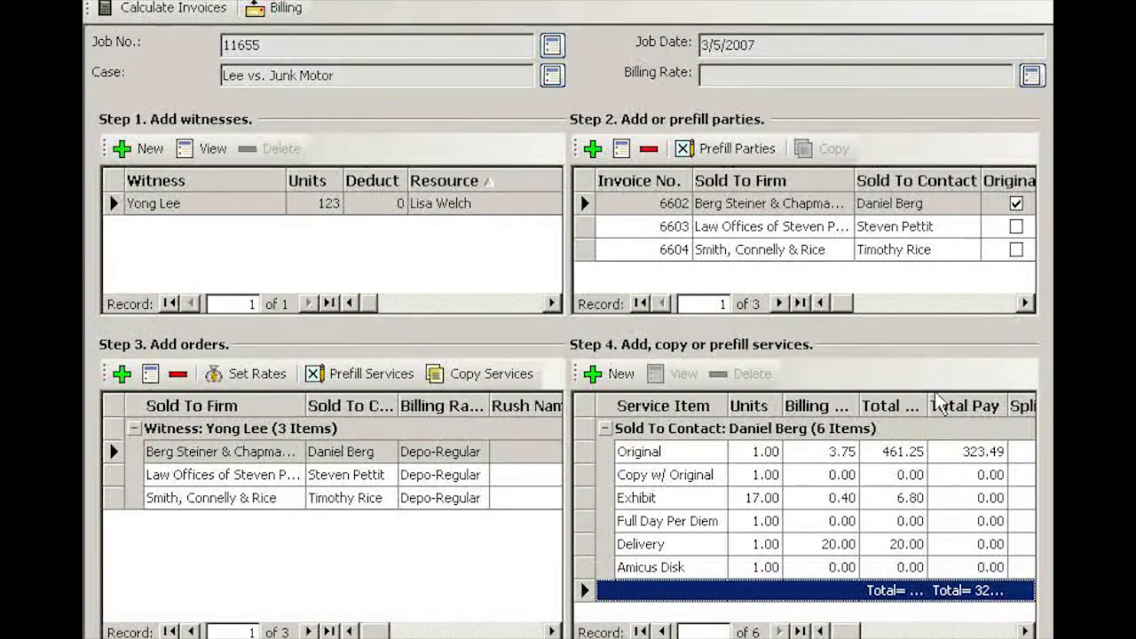
pyautogui.moveTo(926, 399); pyautogui.dragTo(964, 401)
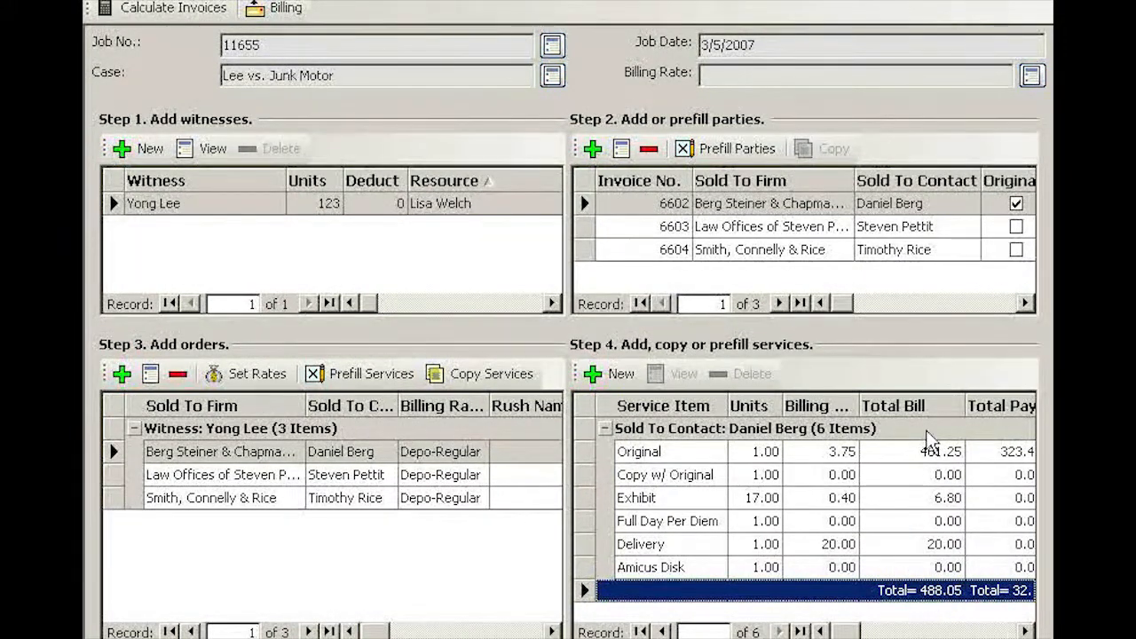
# - Widen the Total Pay column and check the calculated services of the Law Offices of Steven Pettit and Smith, Connelly & Rice orders
pyautogui.click(1026, 632)
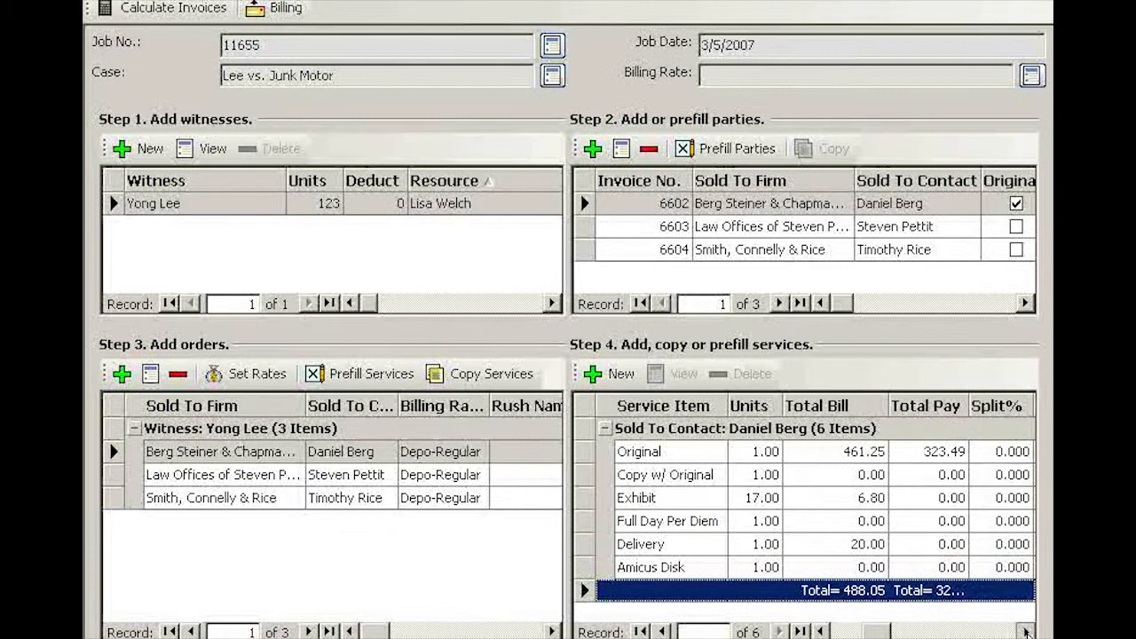
pyautogui.moveTo(965, 405); pyautogui.dragTo(1003, 404)
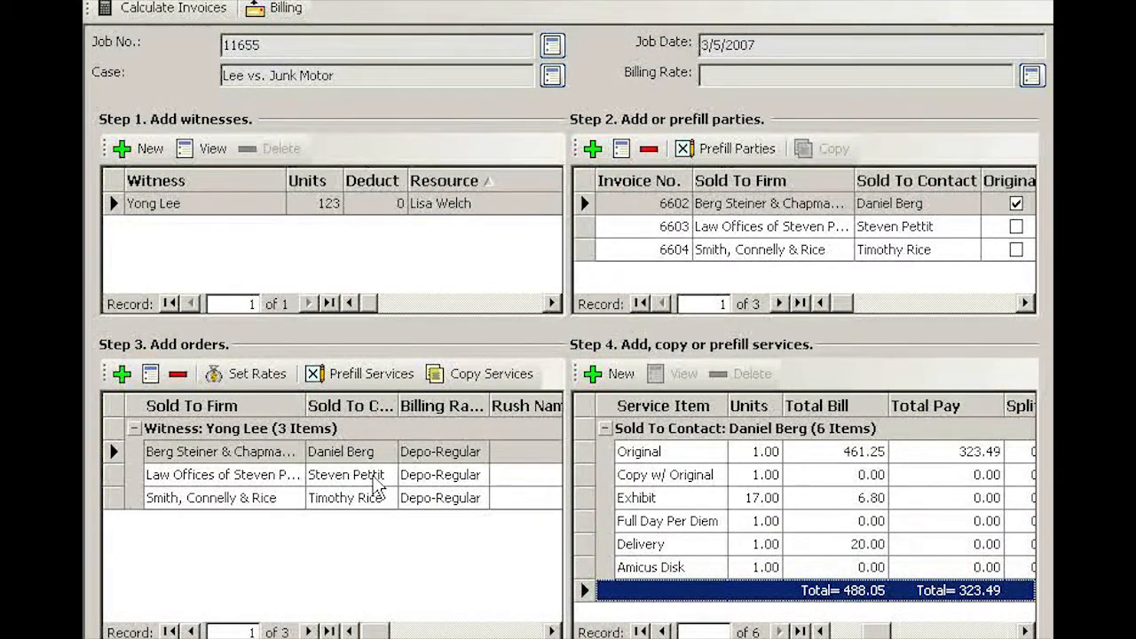
pyautogui.click(371, 477)
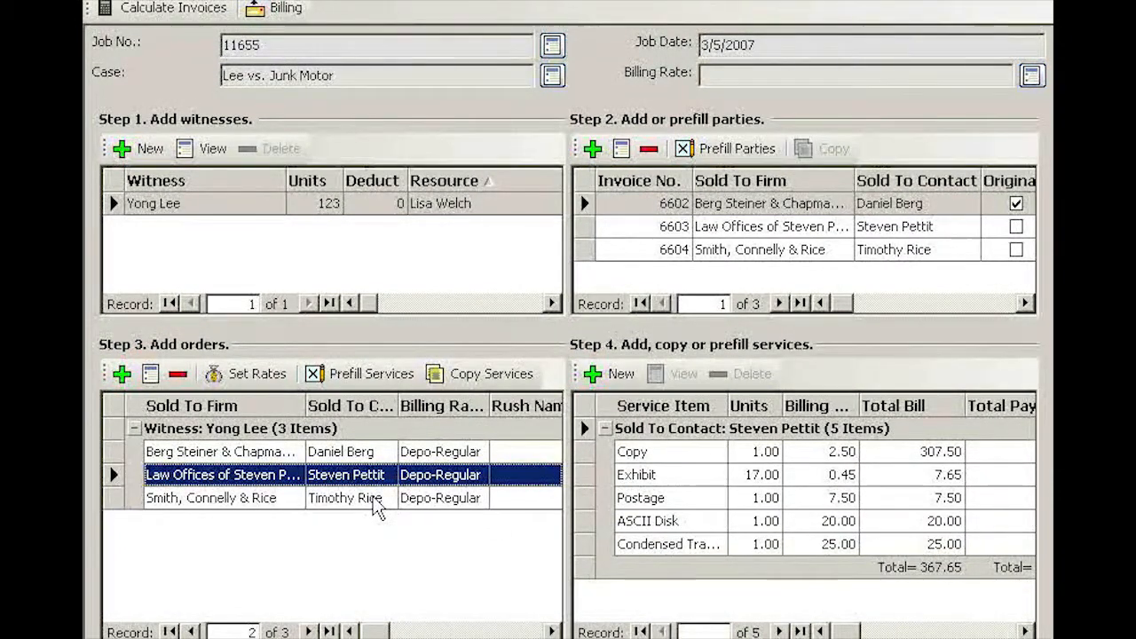
pyautogui.click(377, 500)
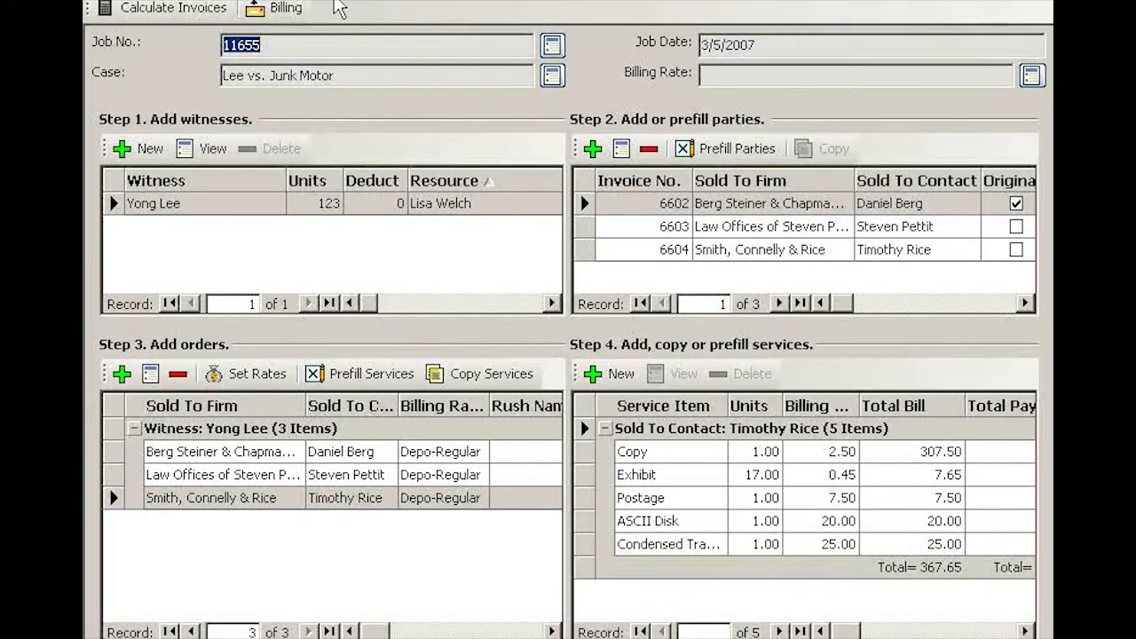
# - Open the job's invoices in Billing and preview the first listed invoice
pyautogui.click(282, 14)
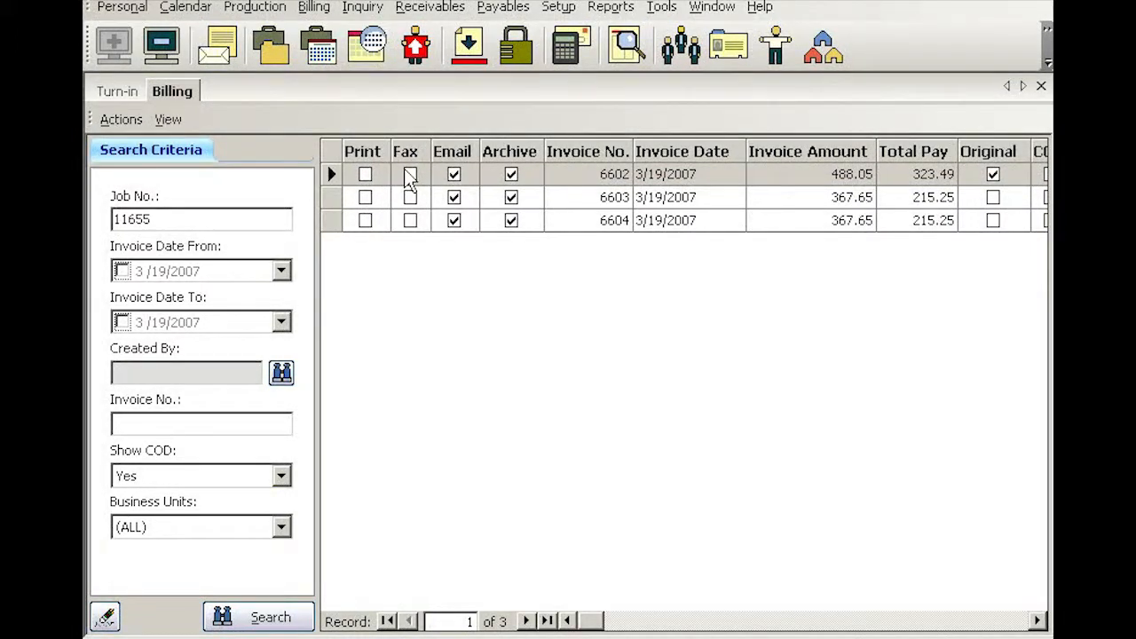
pyautogui.click(453, 220)
pyautogui.rightClick(575, 187)
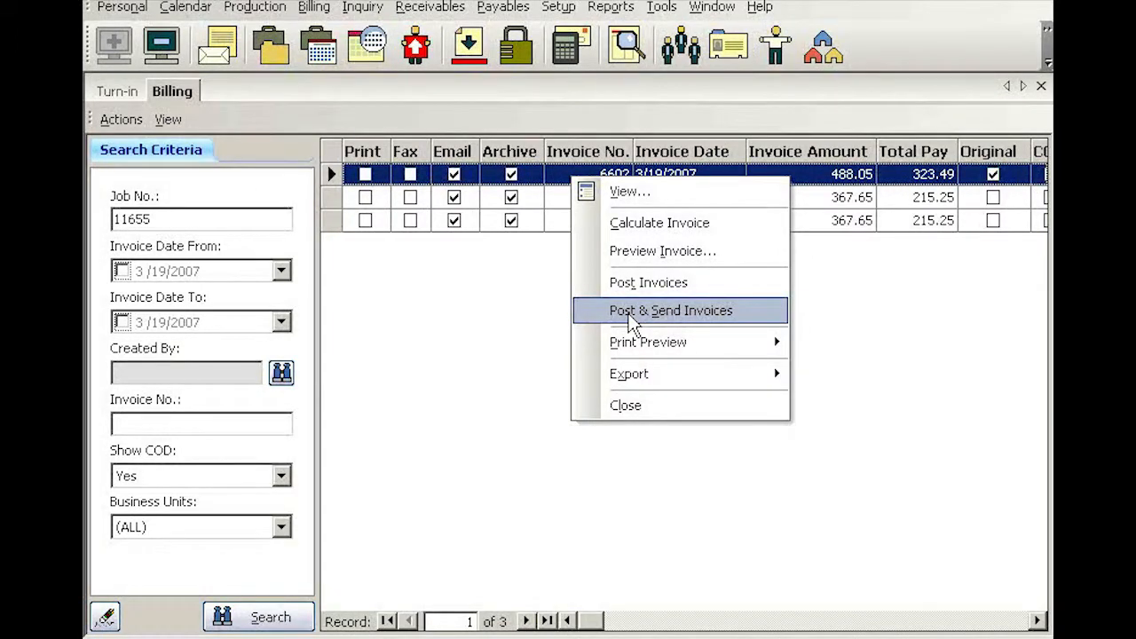
pyautogui.click(721, 252)
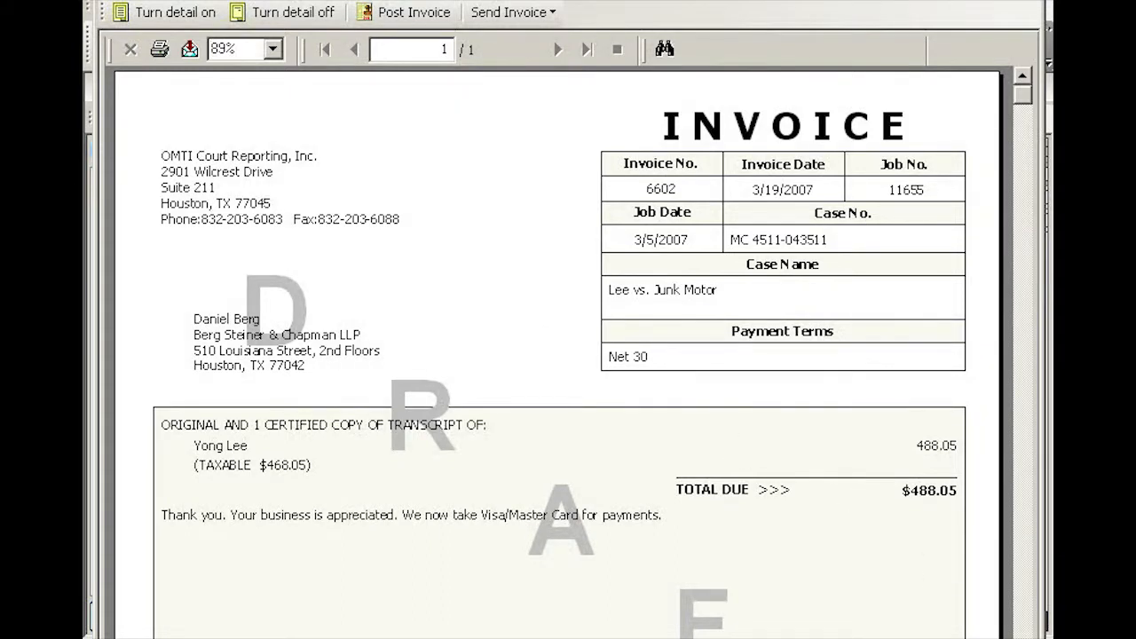
# - Examine the draft invoice from its header down to the remittance stub, including the Remit To address
pyautogui.scroll(-5, 559, 355)
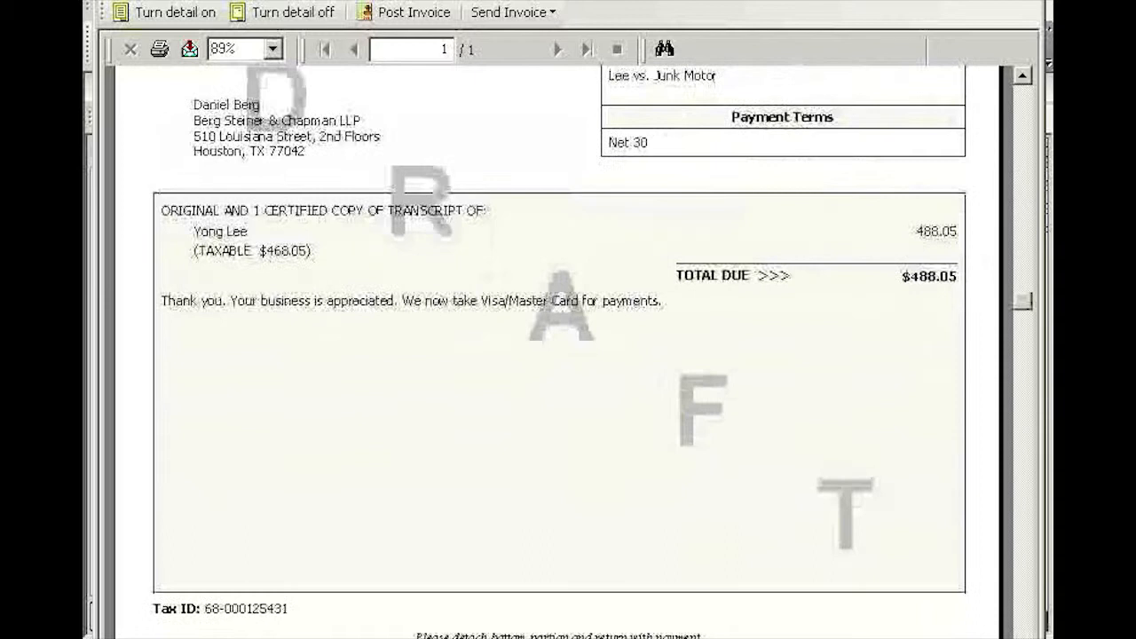
pyautogui.moveTo(1023, 297); pyautogui.dragTo(1020, 89)
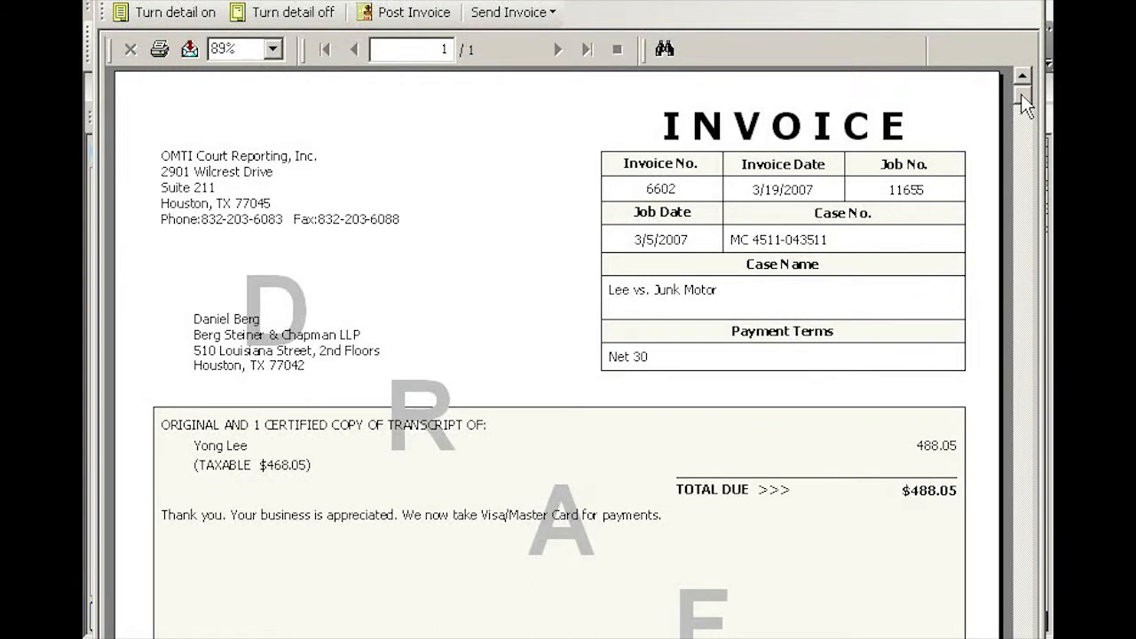
pyautogui.moveTo(1021, 95); pyautogui.dragTo(1011, 583)
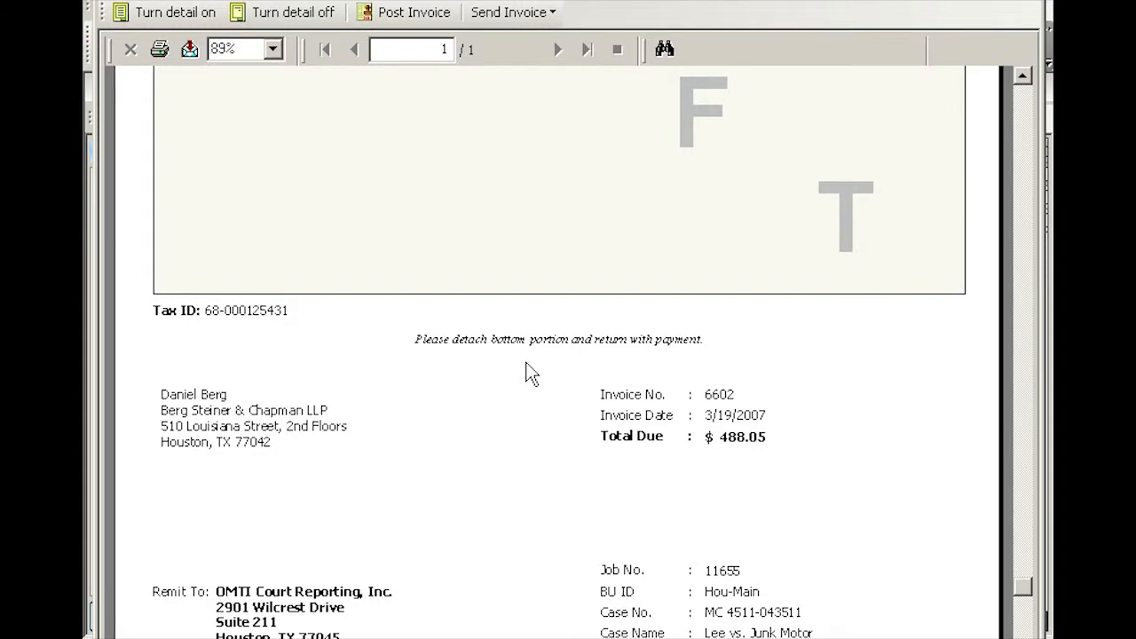
pyautogui.click(321, 597)
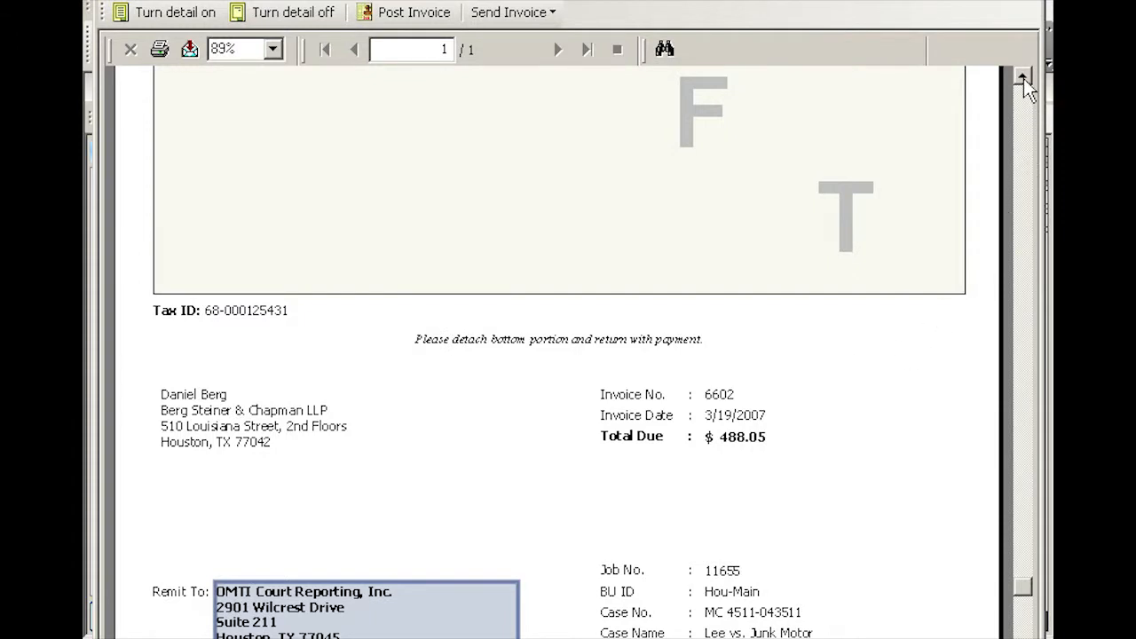
pyautogui.scroll(10, 1023, 78)
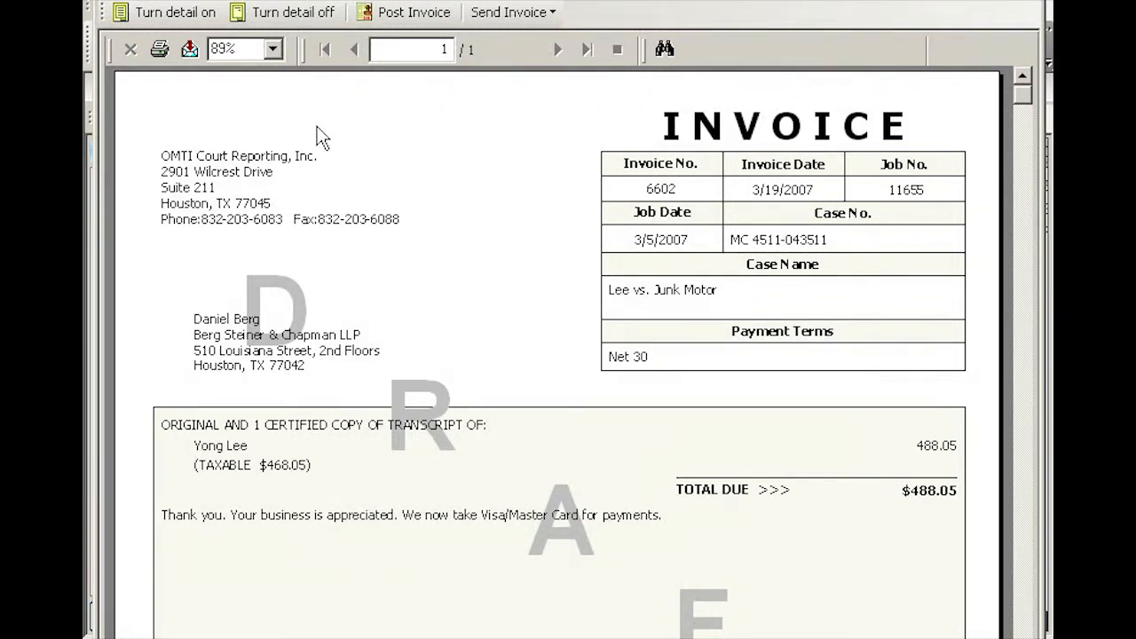
# - Turn on the itemized service detail in the invoice preview and set the zoom to 89%
pyautogui.click(181, 20)
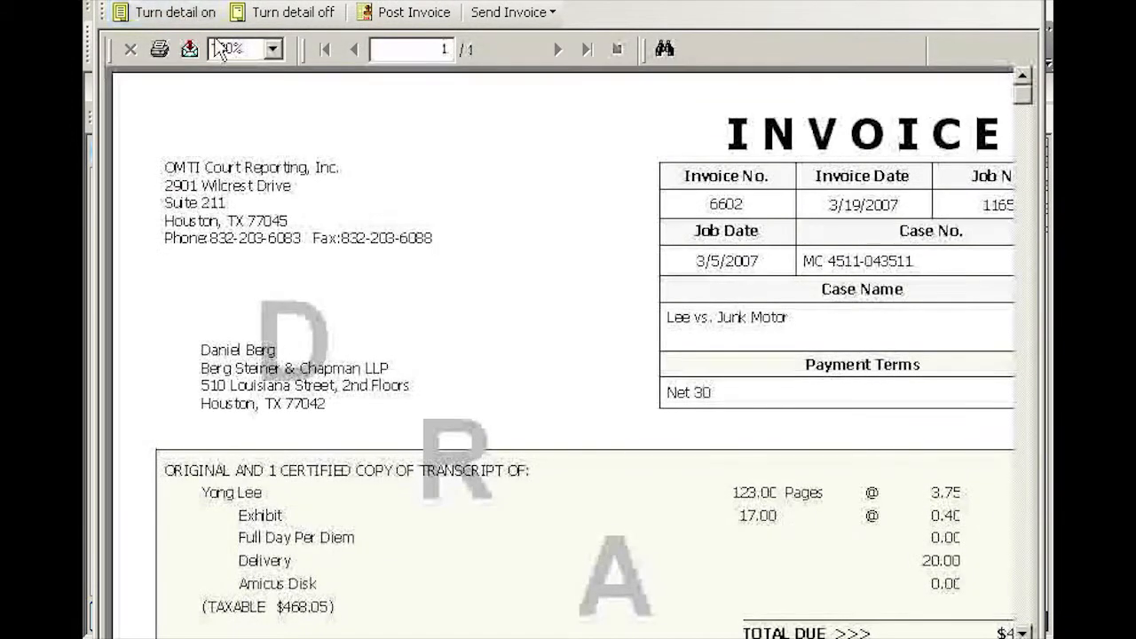
pyautogui.click(273, 49)
pyautogui.click(273, 76)
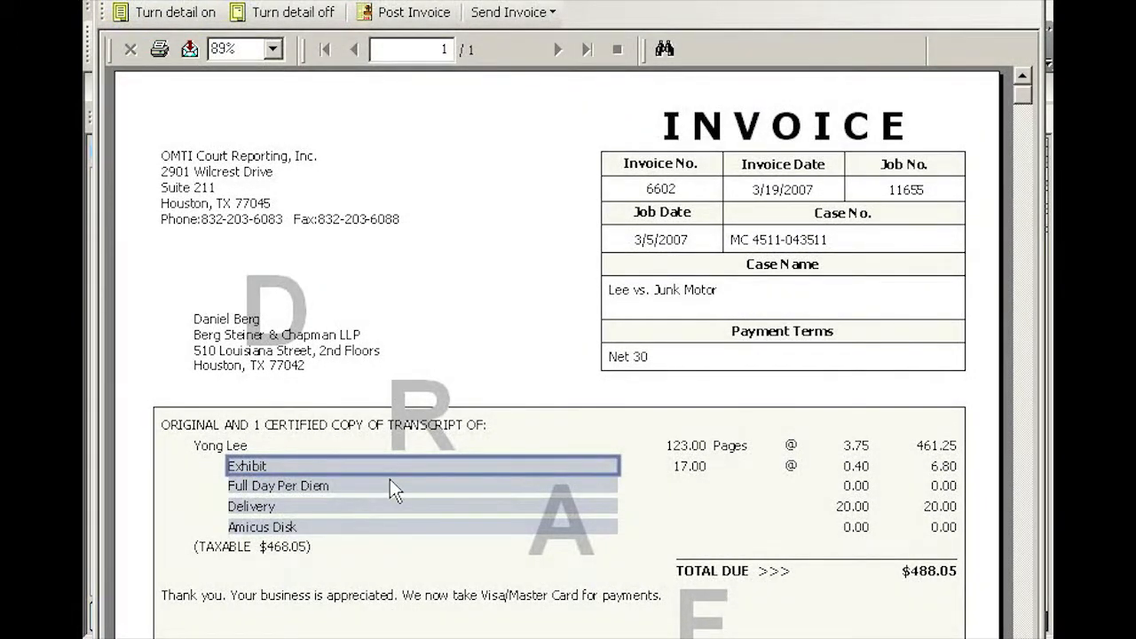
# - Check the invoice's itemized units, rates, amounts, total due, transcript heading, closing message and payment stub, and close the preview
pyautogui.click(691, 445)
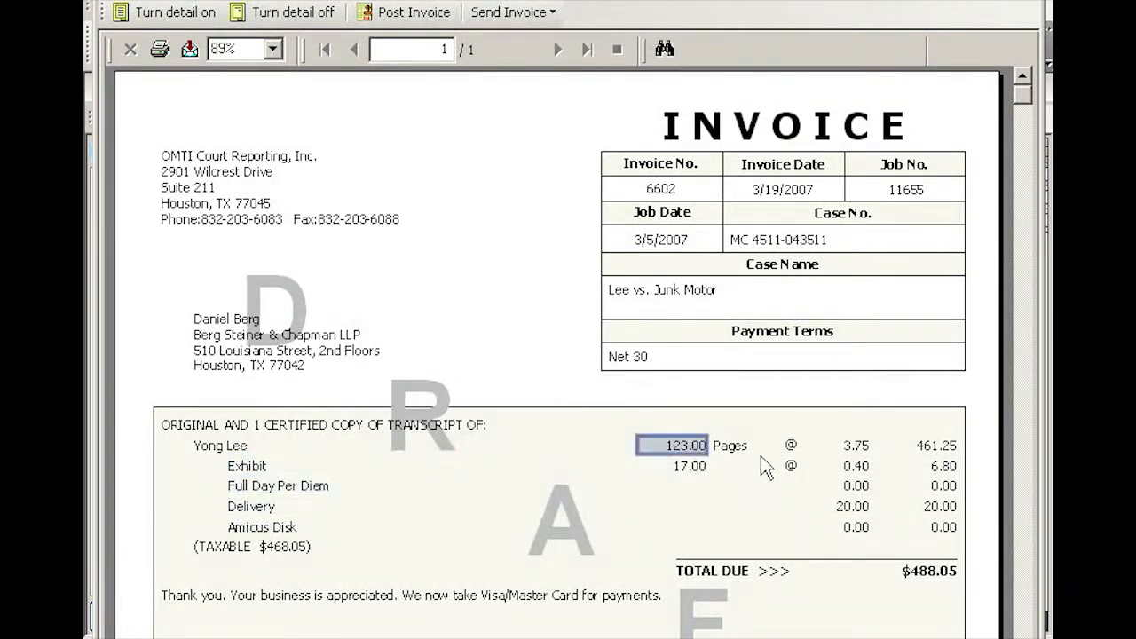
pyautogui.click(857, 449)
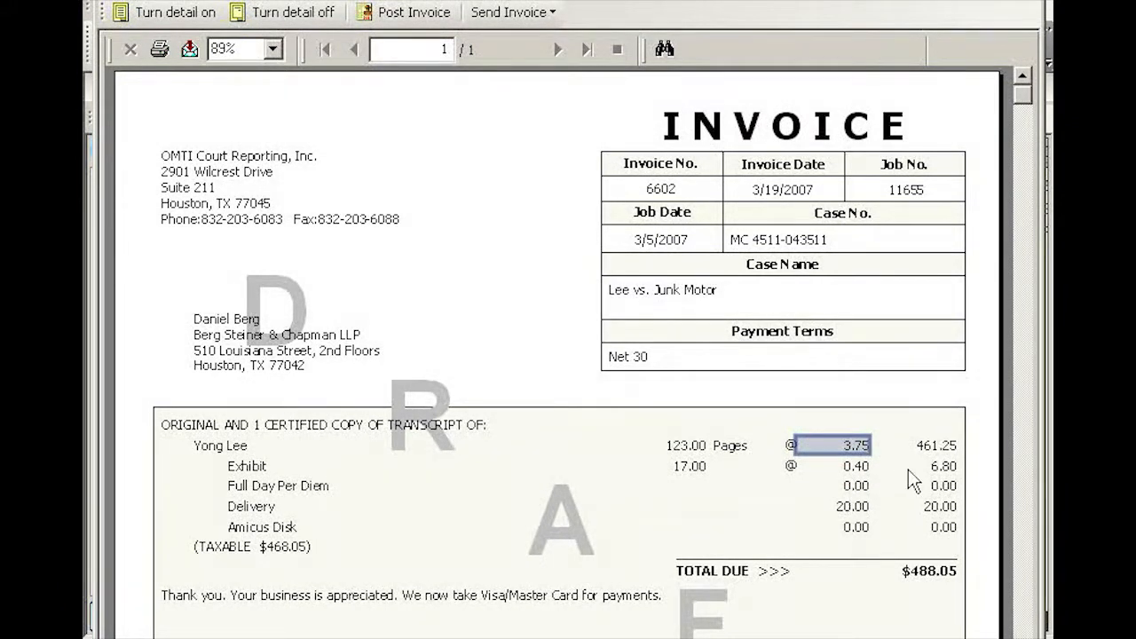
pyautogui.click(944, 444)
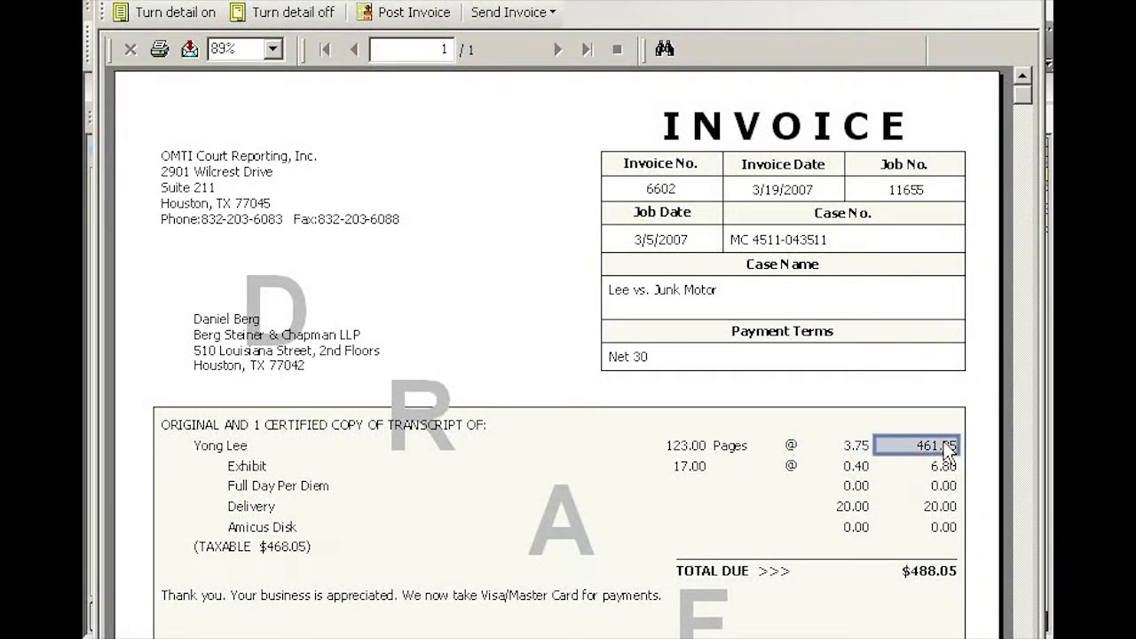
pyautogui.click(924, 572)
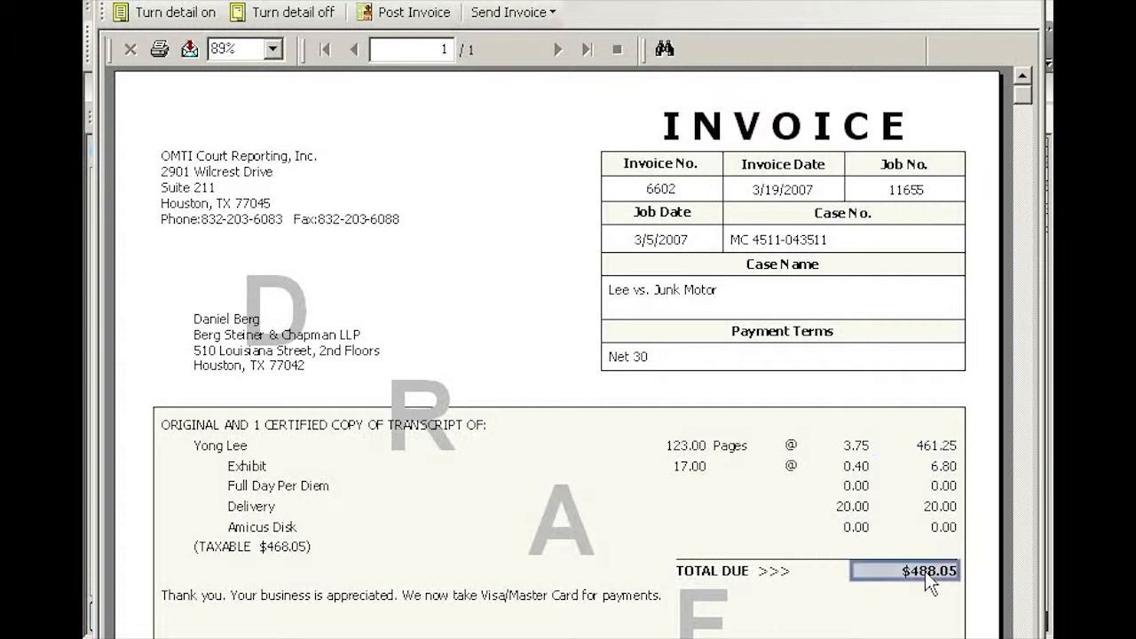
pyautogui.click(369, 432)
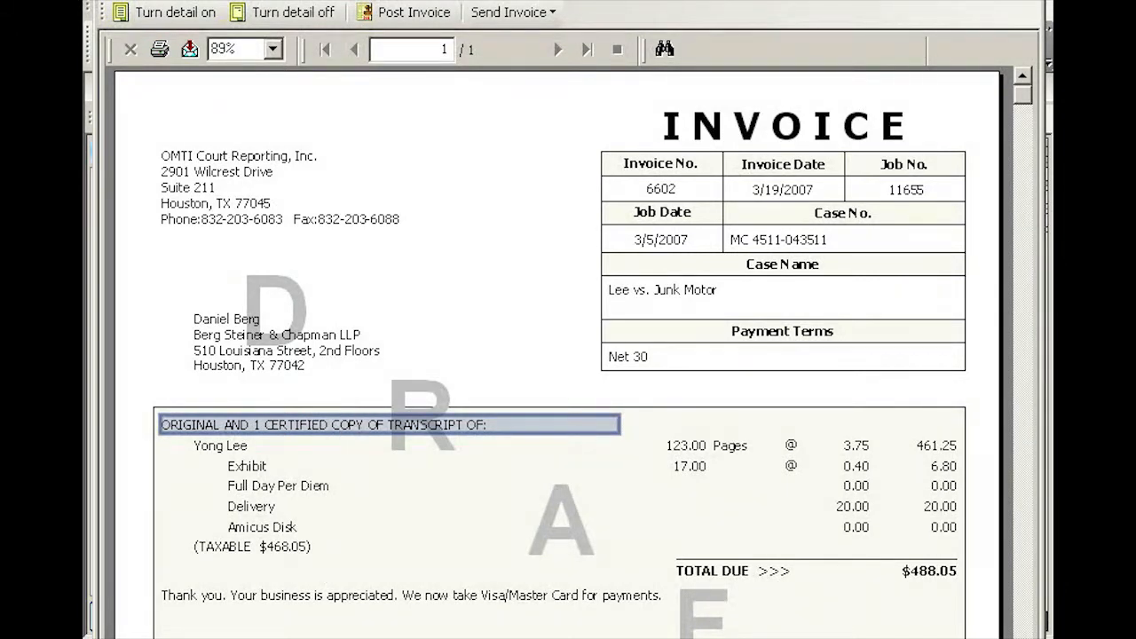
pyautogui.click(342, 601)
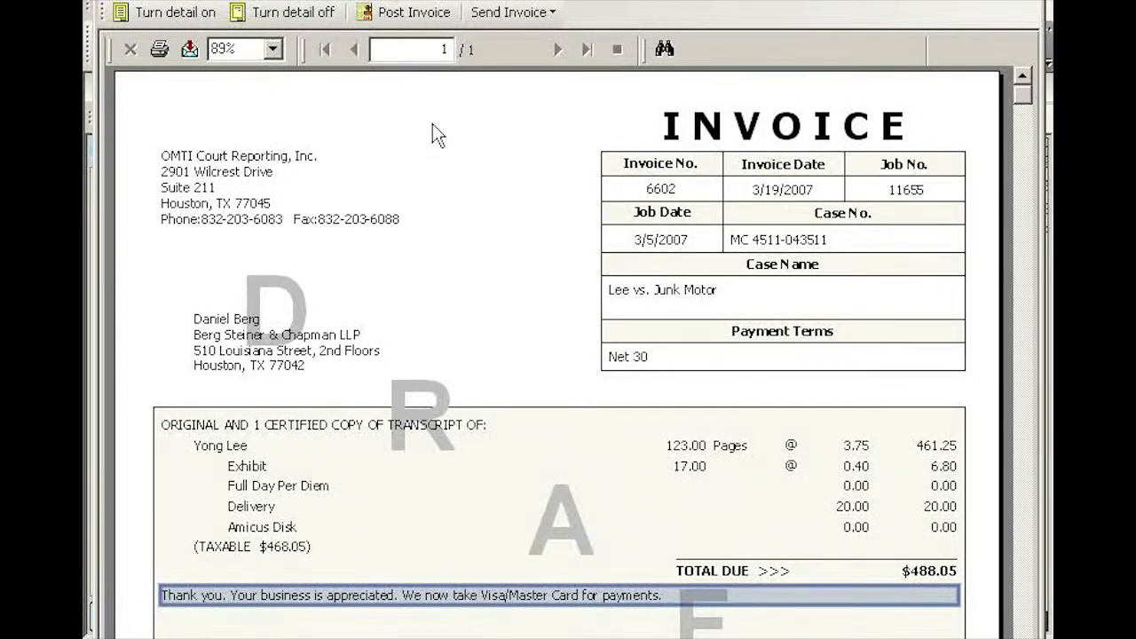
pyautogui.click(1026, 627)
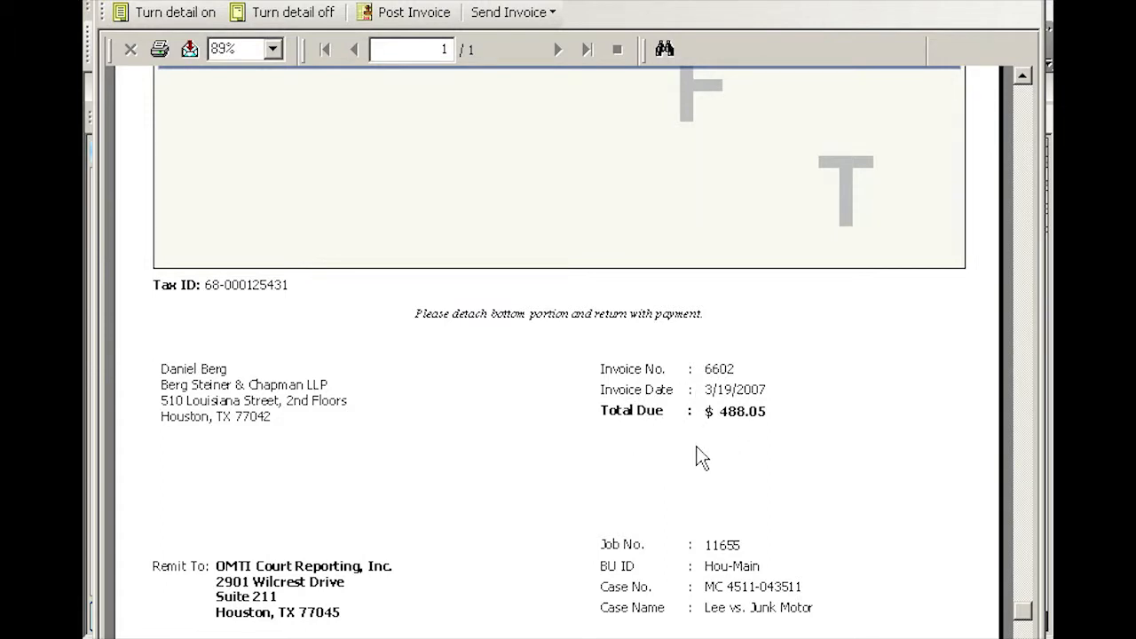
pyautogui.click(131, 49)
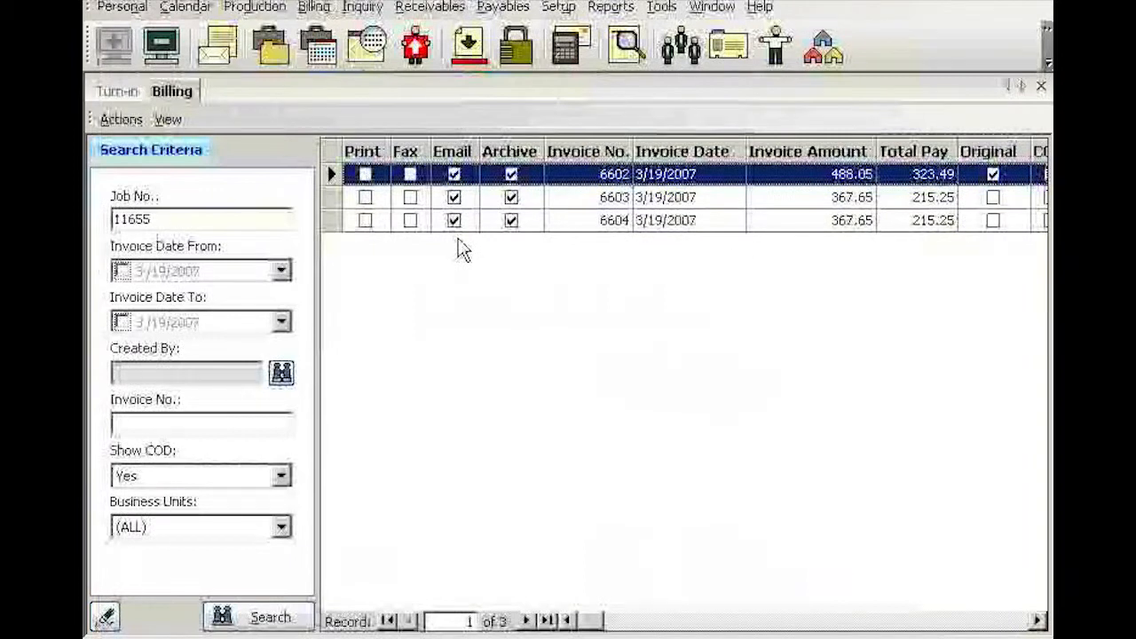
# - Set the invoice format in User Preferences to Credit Card (AMEX/MC/VISA) and save the change
pyautogui.click(121, 9)
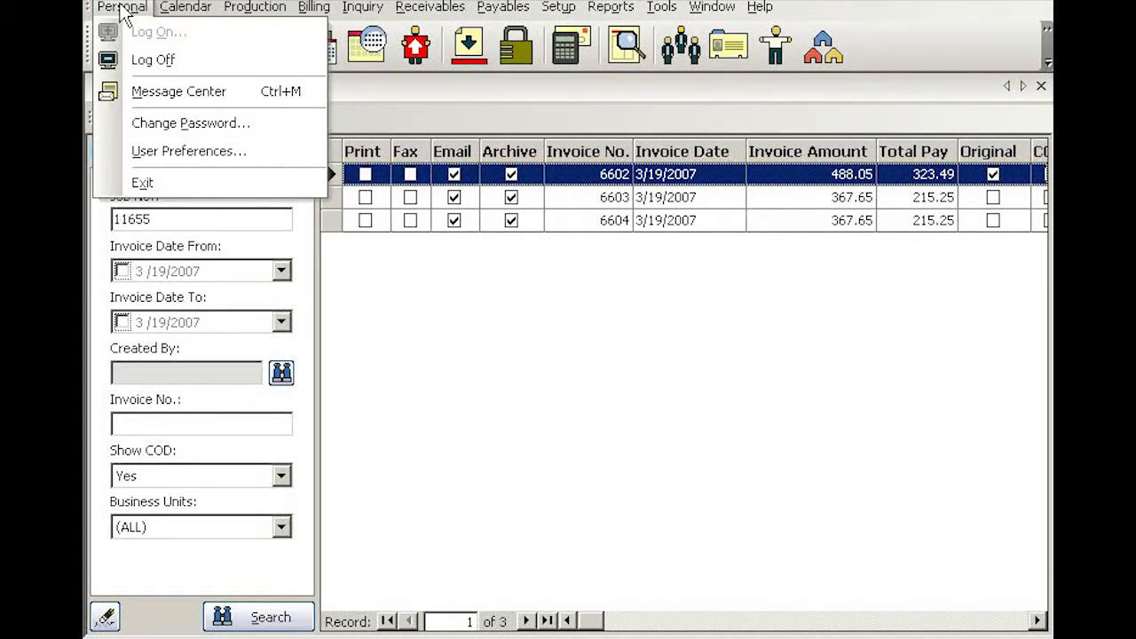
pyautogui.click(201, 152)
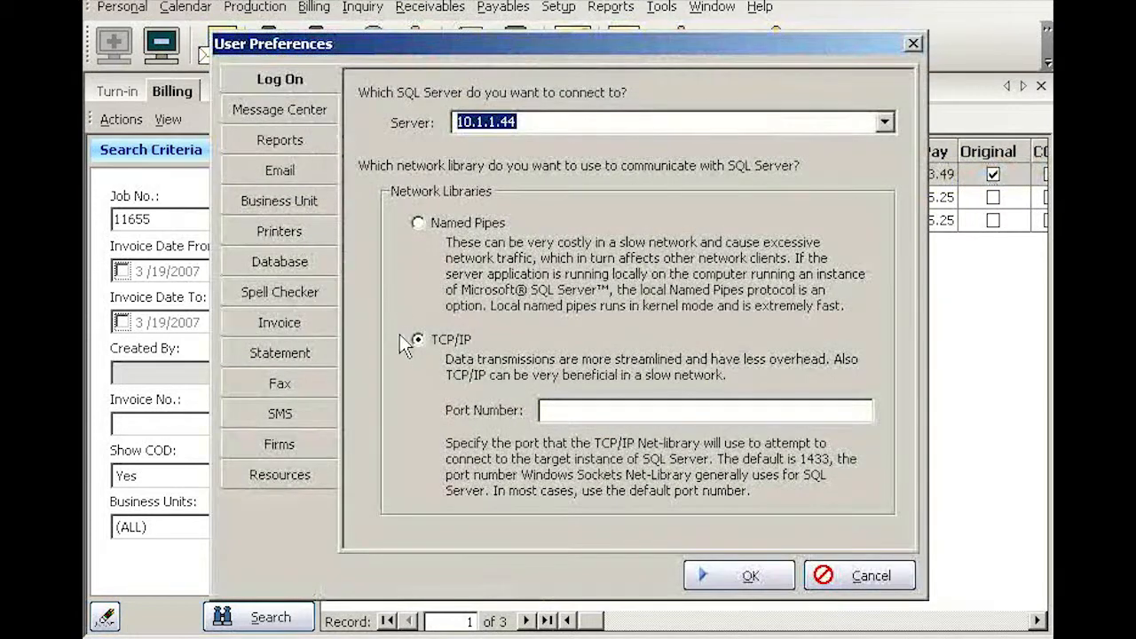
pyautogui.click(297, 322)
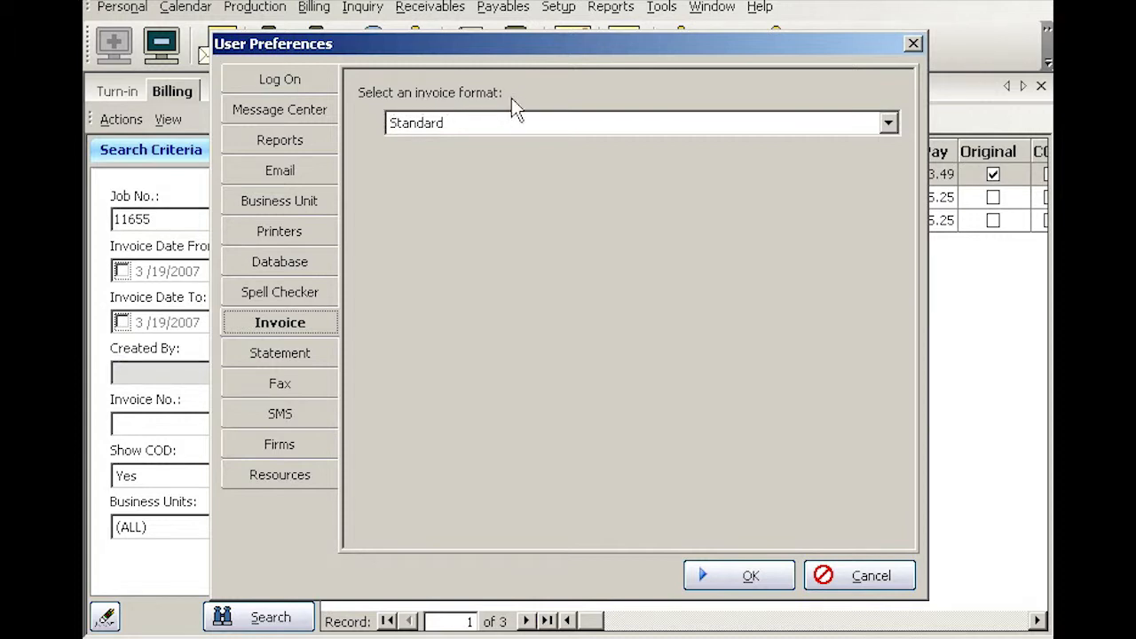
pyautogui.click(888, 124)
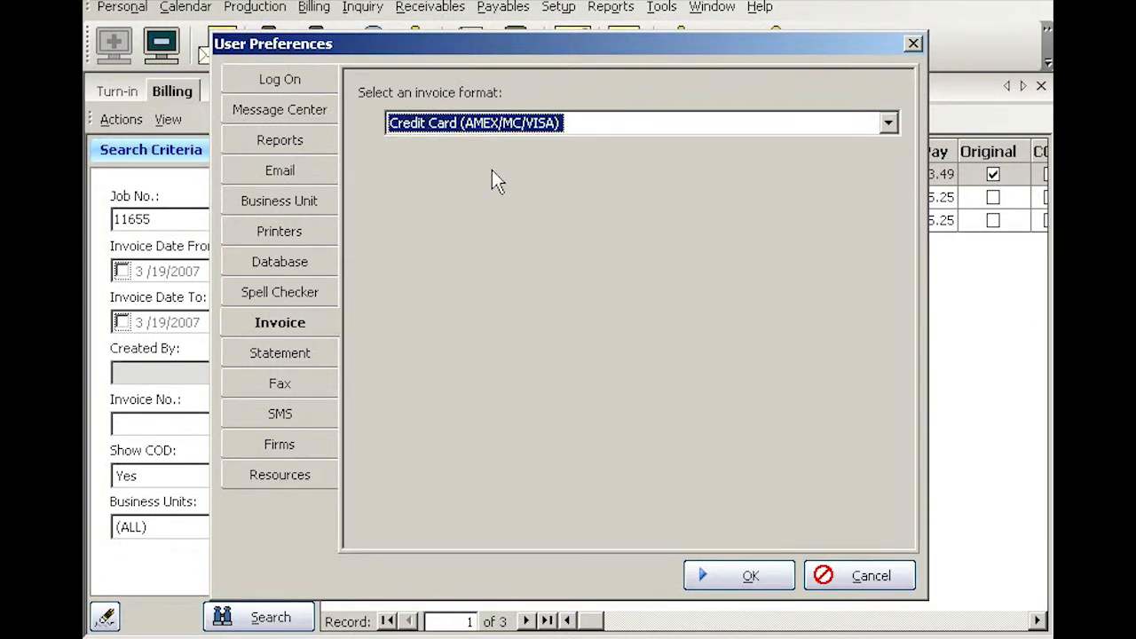
pyautogui.click(751, 576)
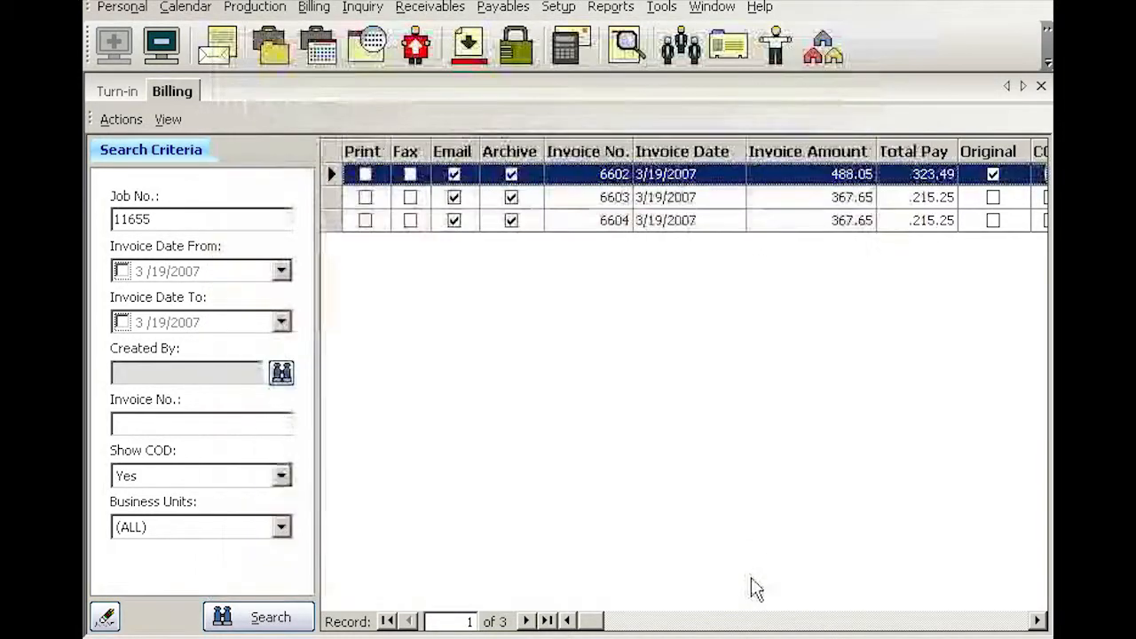
# - Preview the first invoice again and examine the credit card payment form and case details on its stub
pyautogui.rightClick(584, 177)
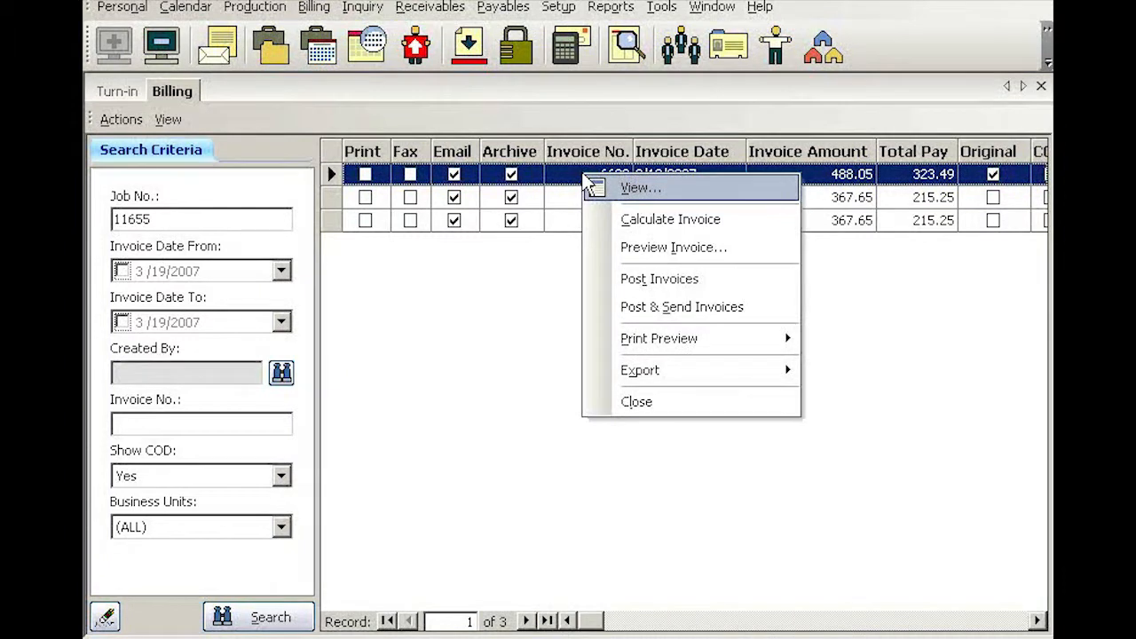
pyautogui.click(654, 250)
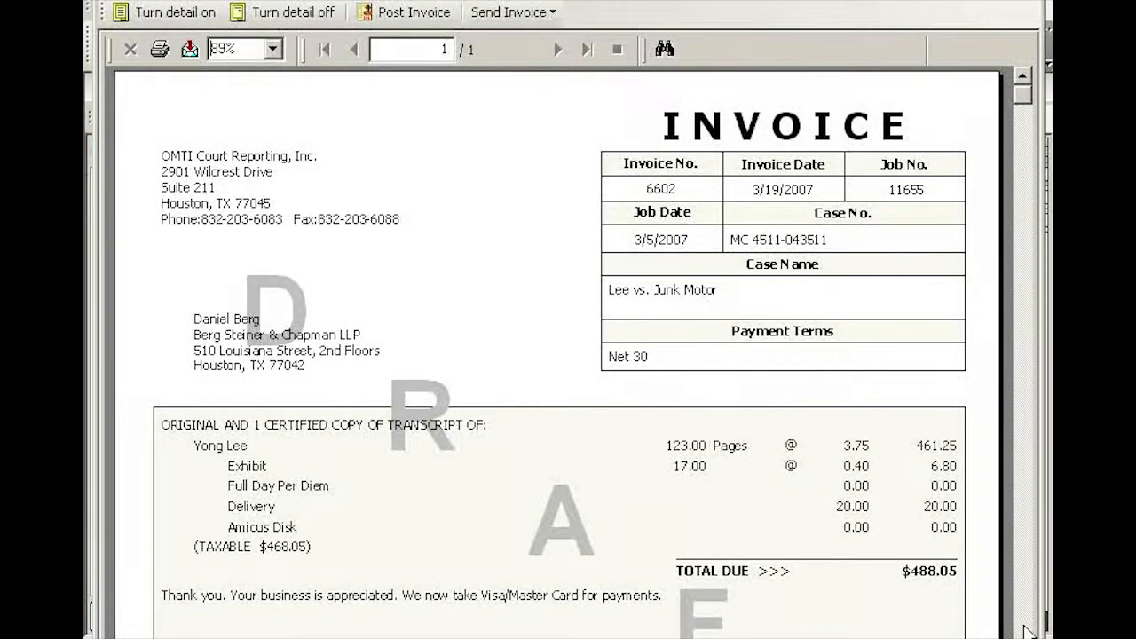
pyautogui.scroll(-5, 1029, 632)
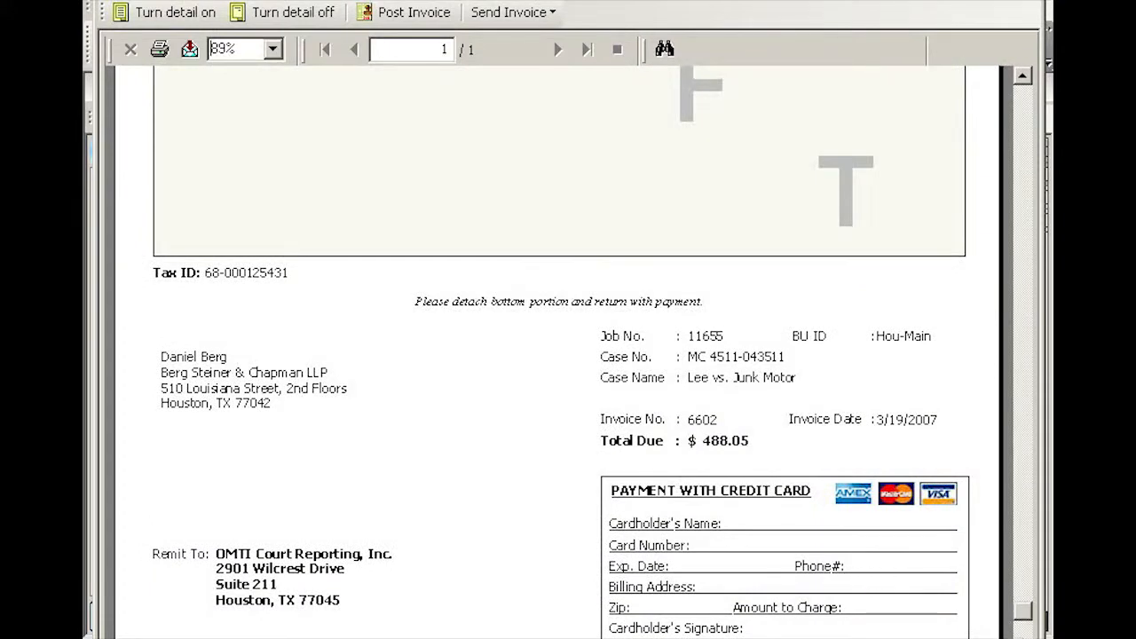
pyautogui.scroll(-1, 1023, 631)
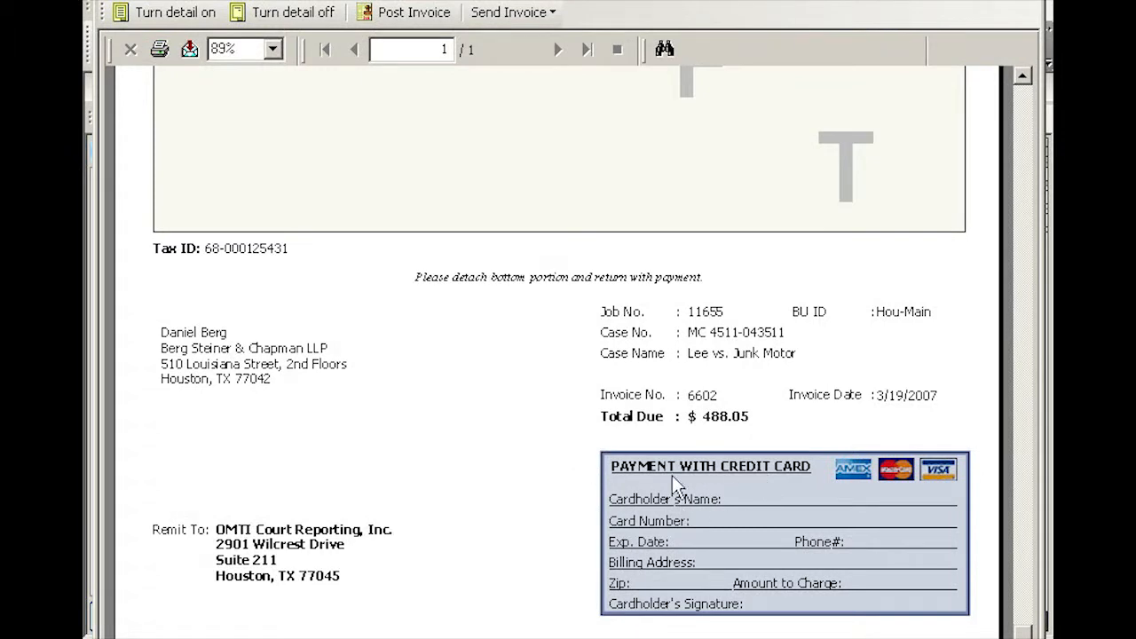
pyautogui.click(619, 359)
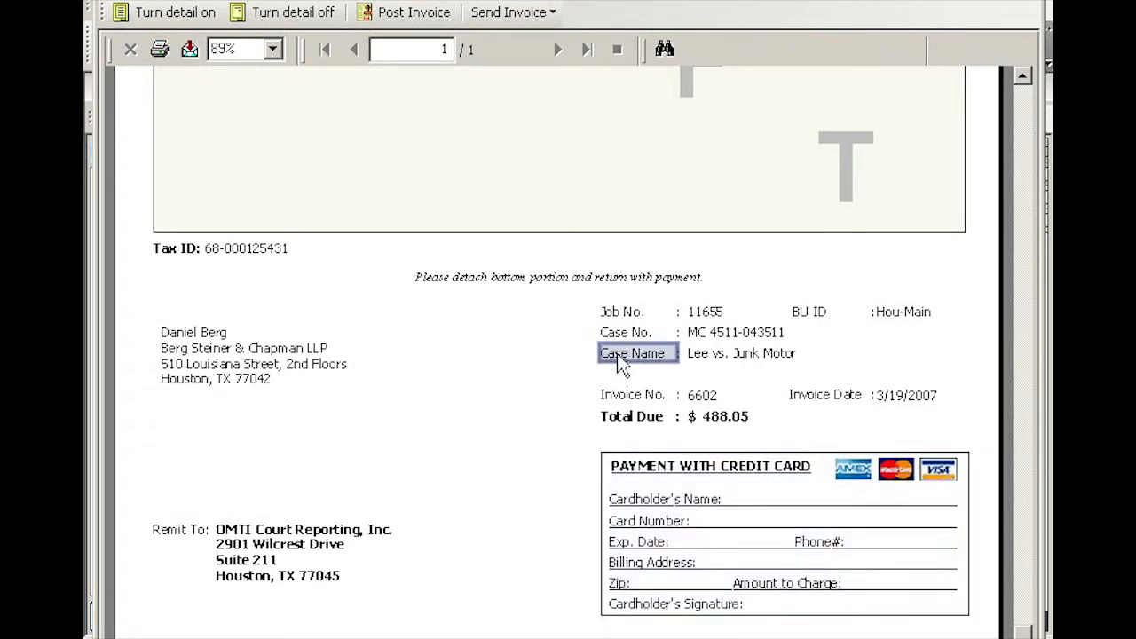